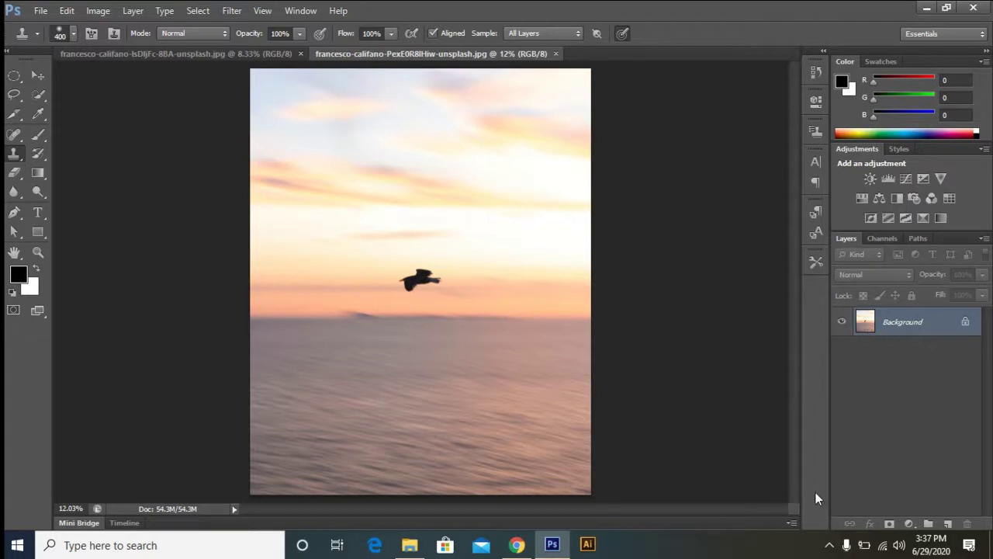
Add a new layer and clone the flying bird with the Clone Stamp to the right of the original at the same height.
{"action": "left_click", "coordinate": [947, 523]}
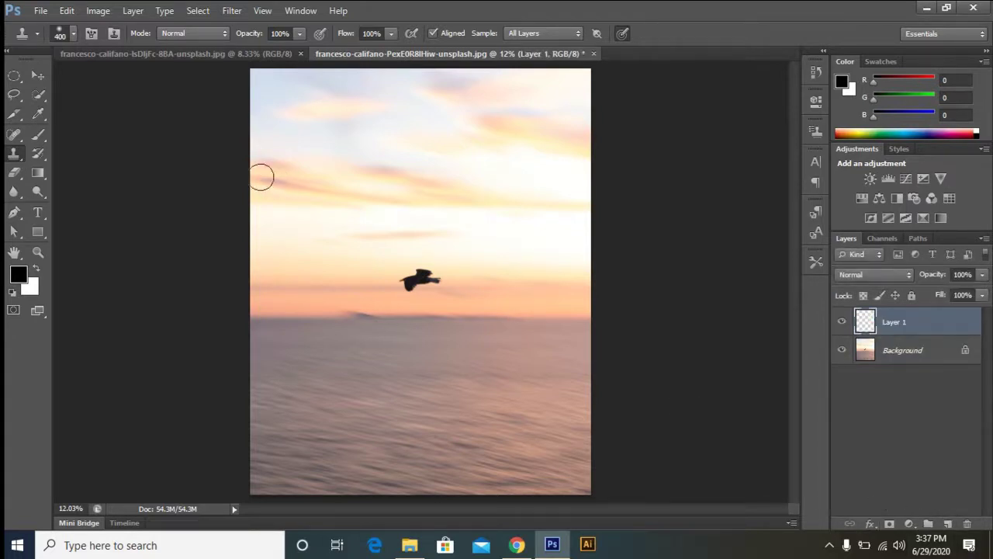
{"action": "scroll", "coordinate": [431, 298], "scroll_direction": "up", "scroll_amount": 2}
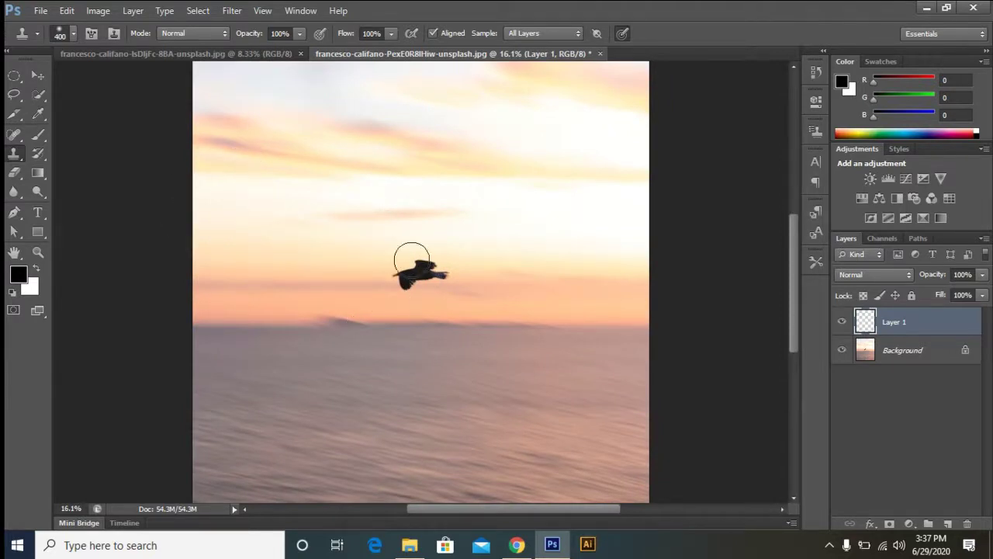
{"action": "left_click", "coordinate": [420, 275]}
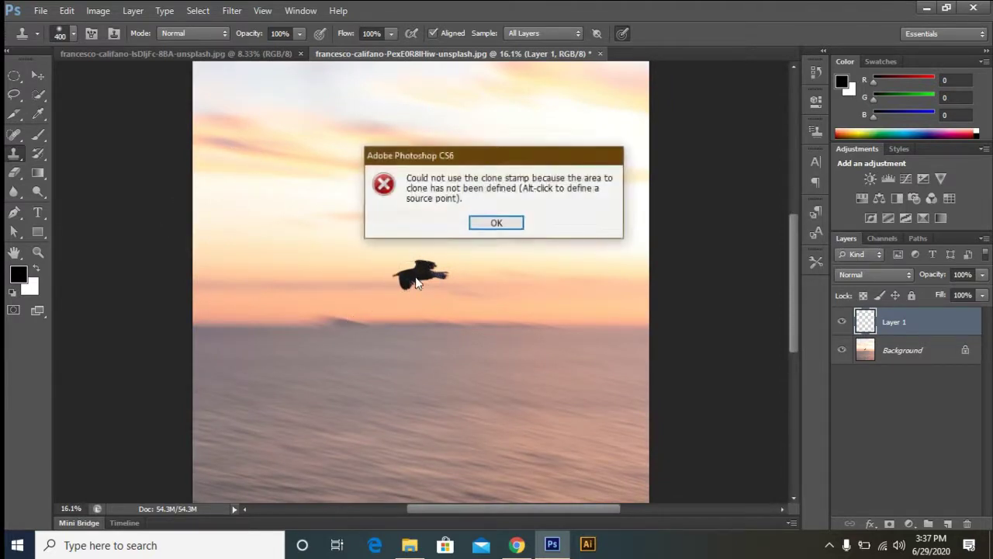
{"action": "left_click", "coordinate": [496, 223]}
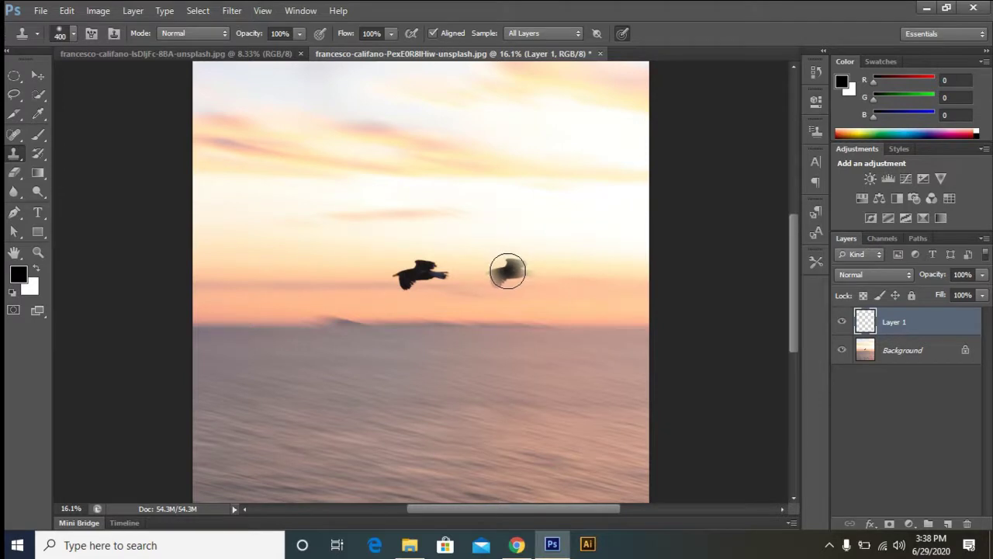
{"action": "mouse_move", "coordinate": [530, 267]}
{"action": "left_mouse_down"}
{"action": "mouse_move", "coordinate": [516, 294]}
{"action": "mouse_move", "coordinate": [517, 255]}
{"action": "mouse_move", "coordinate": [544, 278]}
{"action": "mouse_move", "coordinate": [531, 244]}
{"action": "mouse_move", "coordinate": [552, 271]}
{"action": "mouse_move", "coordinate": [521, 267]}
{"action": "mouse_move", "coordinate": [526, 259]}
{"action": "mouse_move", "coordinate": [532, 270]}
{"action": "mouse_move", "coordinate": [548, 265]}
{"action": "mouse_move", "coordinate": [513, 292]}
{"action": "left_mouse_up"}
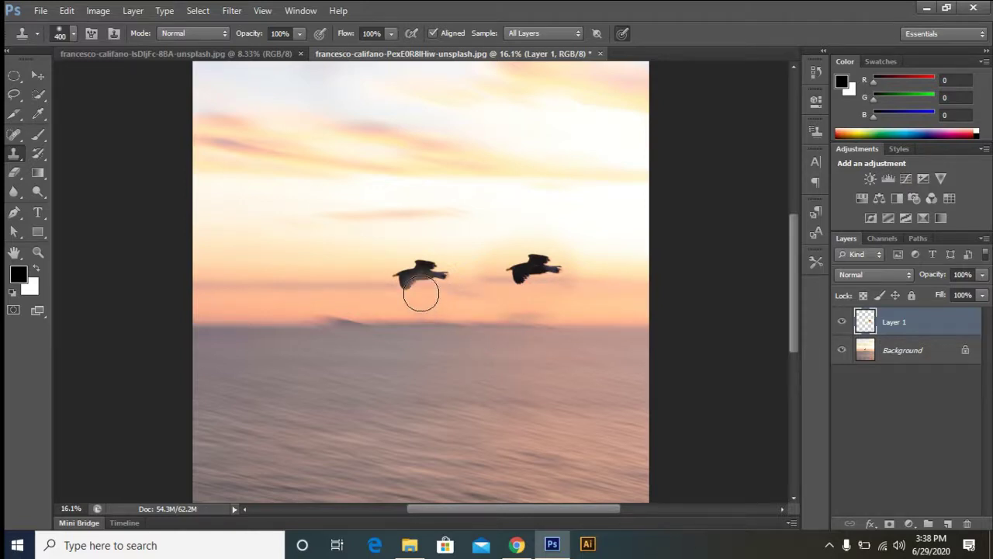
Try to cover the original bird with sky sampled from its left, and undo the stroke.
{"action": "left_click", "coordinate": [306, 268], "text": "alt"}
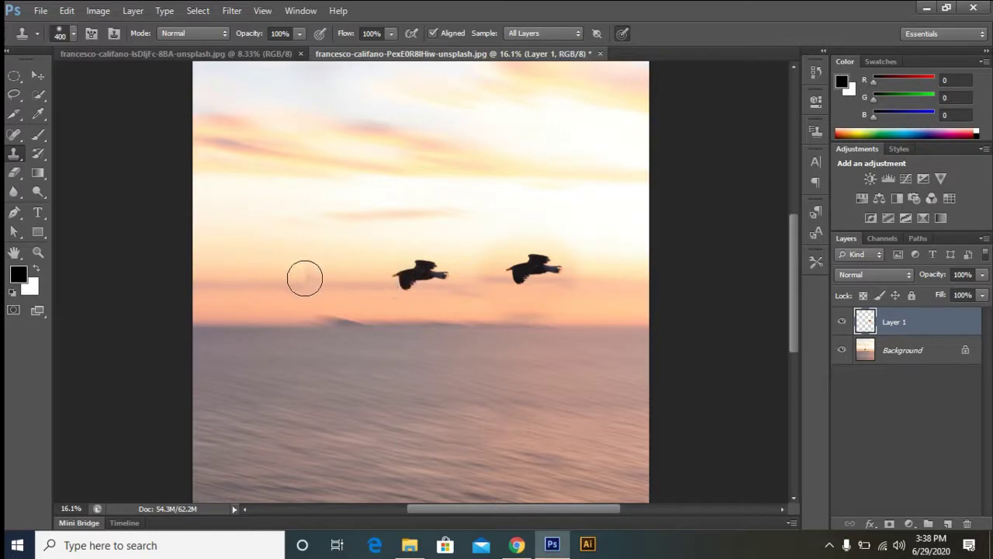
{"action": "left_click_drag", "start_coordinate": [415, 273], "coordinate": [432, 275]}
{"action": "key", "text": "ctrl+alt+z"}
Sample the original bird and clone a second copy into the sky to its left.
{"action": "left_click", "coordinate": [411, 278], "text": "alt"}
{"action": "mouse_move", "coordinate": [270, 273]}
{"action": "left_mouse_down"}
{"action": "mouse_move", "coordinate": [300, 272]}
{"action": "mouse_move", "coordinate": [281, 266]}
{"action": "mouse_move", "coordinate": [305, 276]}
{"action": "mouse_move", "coordinate": [259, 281]}
{"action": "mouse_move", "coordinate": [306, 269]}
{"action": "mouse_move", "coordinate": [288, 280]}
{"action": "mouse_move", "coordinate": [284, 261]}
{"action": "mouse_move", "coordinate": [287, 280]}
{"action": "mouse_move", "coordinate": [318, 264]}
{"action": "mouse_move", "coordinate": [297, 282]}
{"action": "mouse_move", "coordinate": [284, 270]}
{"action": "mouse_move", "coordinate": [310, 277]}
{"action": "left_mouse_up"}
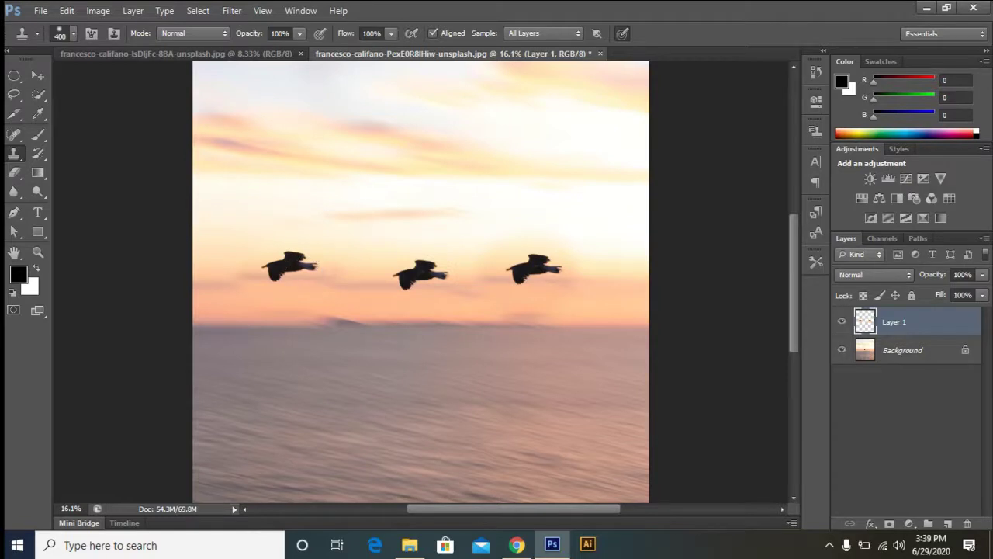
Open 050216-farmland-in-wales.jpg from New folder (2) as a separate document in Photoshop.
{"action": "left_click", "coordinate": [240, 52]}
{"action": "left_click", "coordinate": [492, 326]}
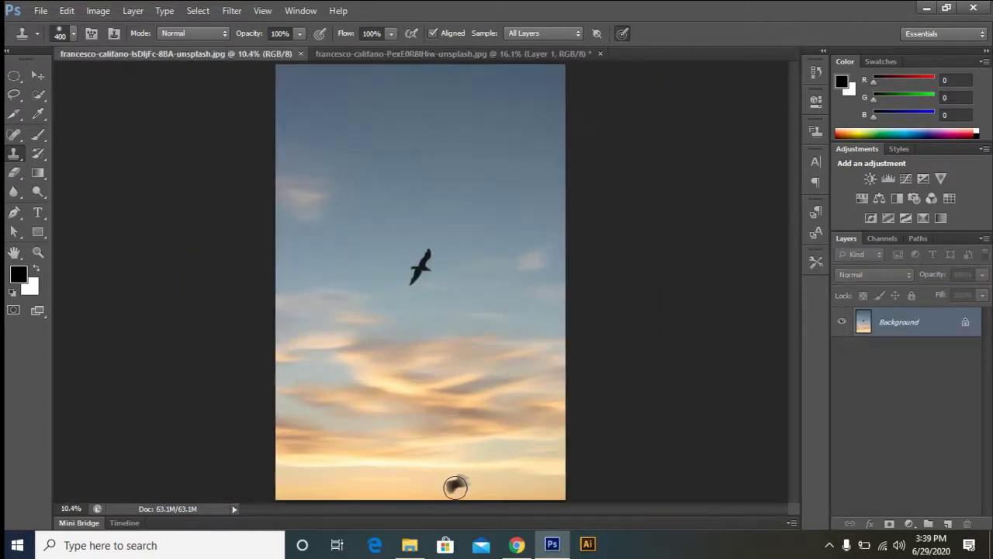
{"action": "left_click", "coordinate": [410, 544]}
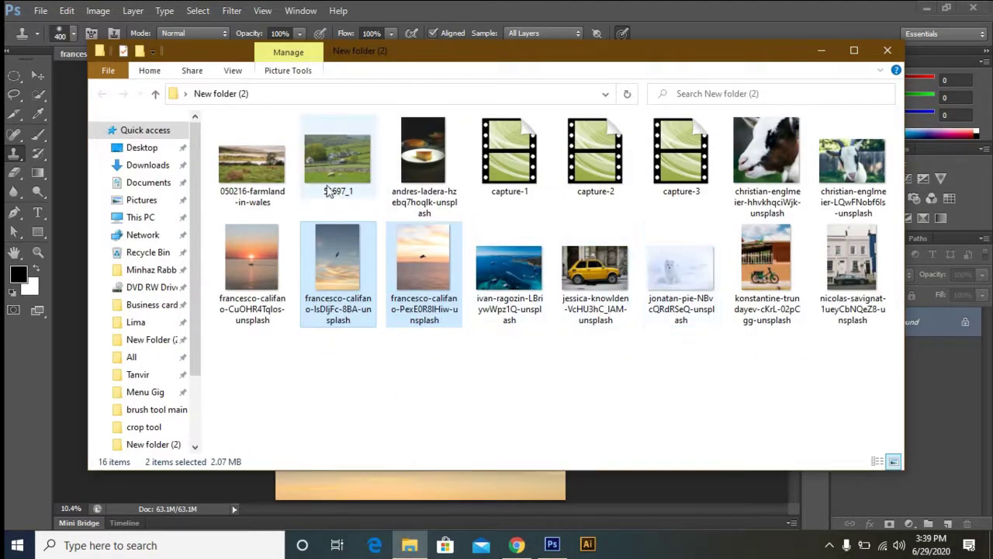
{"action": "mouse_move", "coordinate": [263, 160]}
{"action": "left_mouse_down"}
{"action": "mouse_move", "coordinate": [457, 341]}
{"action": "mouse_move", "coordinate": [551, 537]}
{"action": "mouse_move", "coordinate": [675, 7]}
{"action": "mouse_move", "coordinate": [607, 195]}
{"action": "left_mouse_up"}
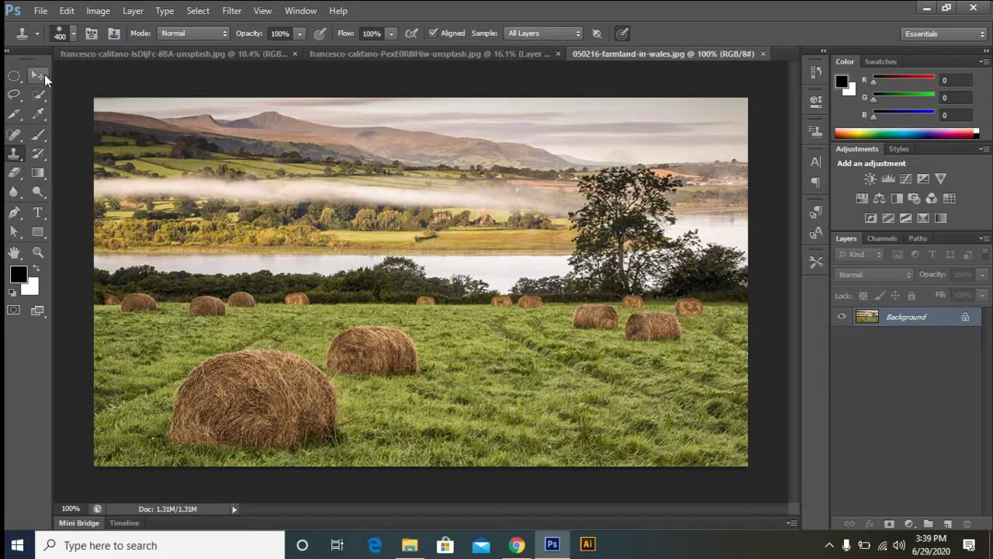
{"action": "left_click", "coordinate": [38, 76]}
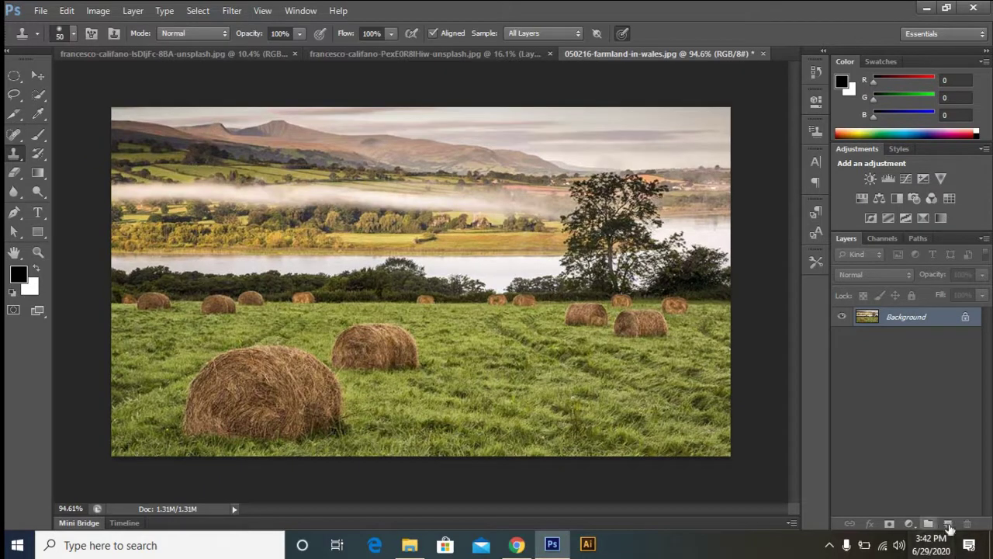
Add a new layer and clone sampled grass over the upper left edge of the large foreground hay bale.
{"action": "left_click", "coordinate": [947, 524]}
{"action": "scroll", "coordinate": [458, 439], "scroll_direction": "up", "scroll_amount": 3}
{"action": "left_click_drag", "start_coordinate": [410, 421], "coordinate": [574, 376]}
{"action": "left_click_drag", "start_coordinate": [421, 381], "coordinate": [462, 414]}
{"action": "left_click_drag", "start_coordinate": [362, 414], "coordinate": [453, 420]}
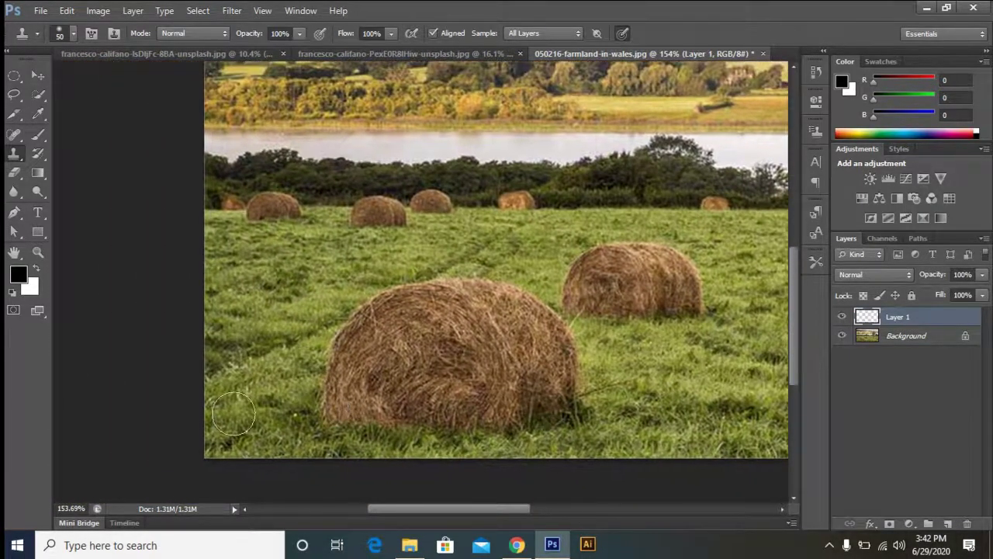
{"action": "left_click", "coordinate": [315, 298], "text": "alt"}
{"action": "mouse_move", "coordinate": [391, 299]}
{"action": "left_mouse_down"}
{"action": "mouse_move", "coordinate": [368, 307]}
{"action": "mouse_move", "coordinate": [354, 331]}
{"action": "mouse_move", "coordinate": [394, 304]}
{"action": "mouse_move", "coordinate": [367, 309]}
{"action": "mouse_move", "coordinate": [462, 292]}
{"action": "mouse_move", "coordinate": [364, 313]}
{"action": "mouse_move", "coordinate": [330, 335]}
{"action": "mouse_move", "coordinate": [354, 329]}
{"action": "mouse_move", "coordinate": [301, 375]}
{"action": "mouse_move", "coordinate": [422, 323]}
{"action": "mouse_move", "coordinate": [334, 362]}
{"action": "mouse_move", "coordinate": [417, 343]}
{"action": "mouse_move", "coordinate": [357, 355]}
{"action": "mouse_move", "coordinate": [321, 399]}
{"action": "mouse_move", "coordinate": [329, 365]}
{"action": "mouse_move", "coordinate": [329, 404]}
{"action": "mouse_move", "coordinate": [371, 397]}
{"action": "mouse_move", "coordinate": [356, 369]}
{"action": "mouse_move", "coordinate": [354, 406]}
{"action": "mouse_move", "coordinate": [395, 343]}
{"action": "mouse_move", "coordinate": [437, 304]}
{"action": "mouse_move", "coordinate": [475, 299]}
{"action": "mouse_move", "coordinate": [442, 292]}
{"action": "mouse_move", "coordinate": [500, 292]}
{"action": "mouse_move", "coordinate": [514, 307]}
{"action": "mouse_move", "coordinate": [482, 293]}
{"action": "mouse_move", "coordinate": [512, 300]}
{"action": "mouse_move", "coordinate": [529, 322]}
{"action": "mouse_move", "coordinate": [538, 301]}
{"action": "mouse_move", "coordinate": [548, 331]}
{"action": "mouse_move", "coordinate": [547, 316]}
{"action": "mouse_move", "coordinate": [495, 296]}
{"action": "mouse_move", "coordinate": [458, 302]}
{"action": "mouse_move", "coordinate": [555, 330]}
{"action": "mouse_move", "coordinate": [561, 357]}
{"action": "mouse_move", "coordinate": [549, 331]}
{"action": "mouse_move", "coordinate": [515, 316]}
{"action": "mouse_move", "coordinate": [428, 312]}
{"action": "left_mouse_up"}
{"action": "scroll", "coordinate": [428, 312], "scroll_direction": "right", "scroll_amount": 1}
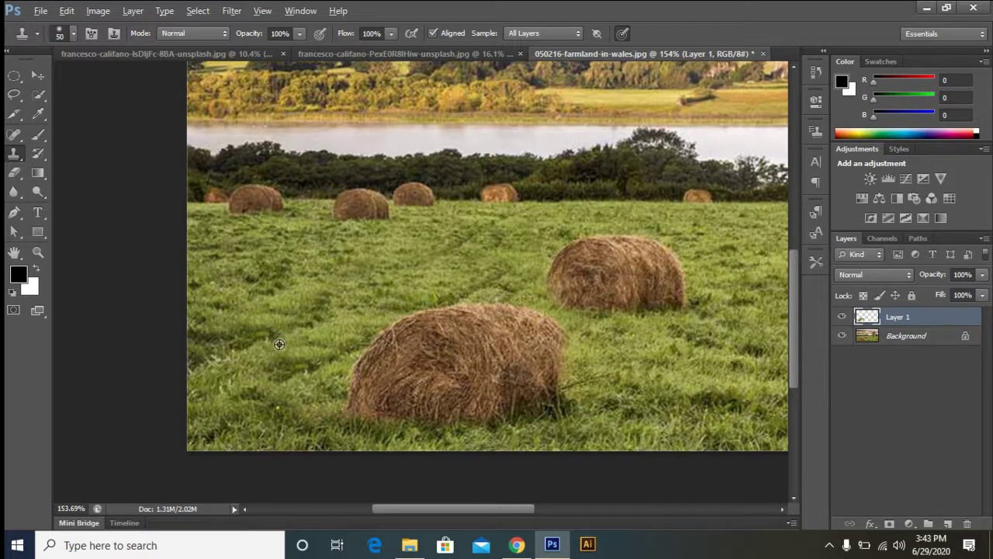
Clone grass from the surrounding field over the rest of the large foreground hay bale until it is removed.
{"action": "left_click", "coordinate": [303, 355], "text": "alt"}
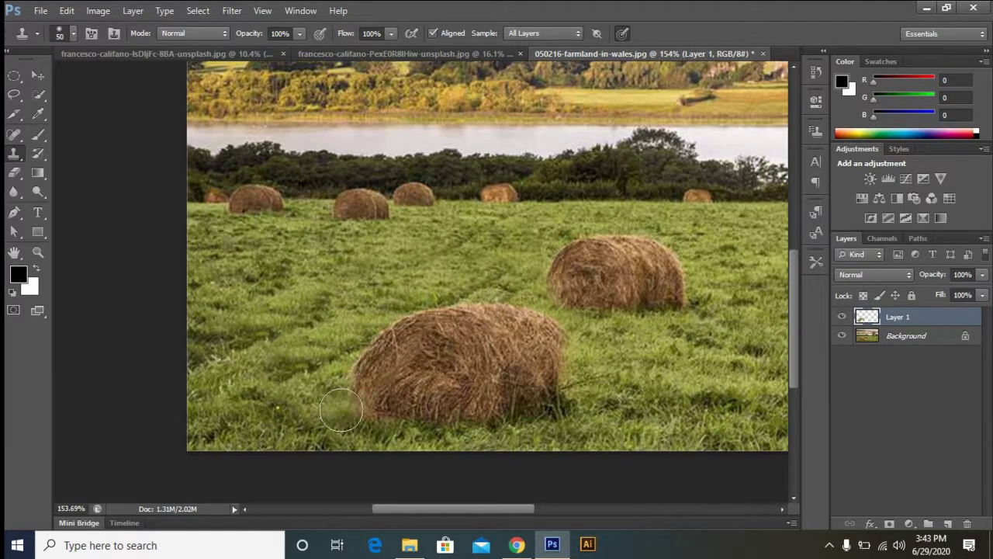
{"action": "mouse_move", "coordinate": [342, 409]}
{"action": "left_mouse_down"}
{"action": "mouse_move", "coordinate": [395, 335]}
{"action": "mouse_move", "coordinate": [368, 367]}
{"action": "mouse_move", "coordinate": [428, 314]}
{"action": "mouse_move", "coordinate": [381, 393]}
{"action": "mouse_move", "coordinate": [376, 380]}
{"action": "mouse_move", "coordinate": [346, 395]}
{"action": "mouse_move", "coordinate": [296, 396]}
{"action": "mouse_move", "coordinate": [310, 404]}
{"action": "mouse_move", "coordinate": [412, 384]}
{"action": "mouse_move", "coordinate": [460, 332]}
{"action": "mouse_move", "coordinate": [441, 313]}
{"action": "mouse_move", "coordinate": [466, 305]}
{"action": "mouse_move", "coordinate": [506, 323]}
{"action": "mouse_move", "coordinate": [459, 355]}
{"action": "mouse_move", "coordinate": [540, 302]}
{"action": "mouse_move", "coordinate": [537, 330]}
{"action": "mouse_move", "coordinate": [512, 347]}
{"action": "mouse_move", "coordinate": [509, 363]}
{"action": "mouse_move", "coordinate": [421, 384]}
{"action": "mouse_move", "coordinate": [477, 389]}
{"action": "mouse_move", "coordinate": [526, 364]}
{"action": "mouse_move", "coordinate": [508, 385]}
{"action": "left_mouse_up"}
{"action": "left_click", "coordinate": [353, 337], "text": "alt"}
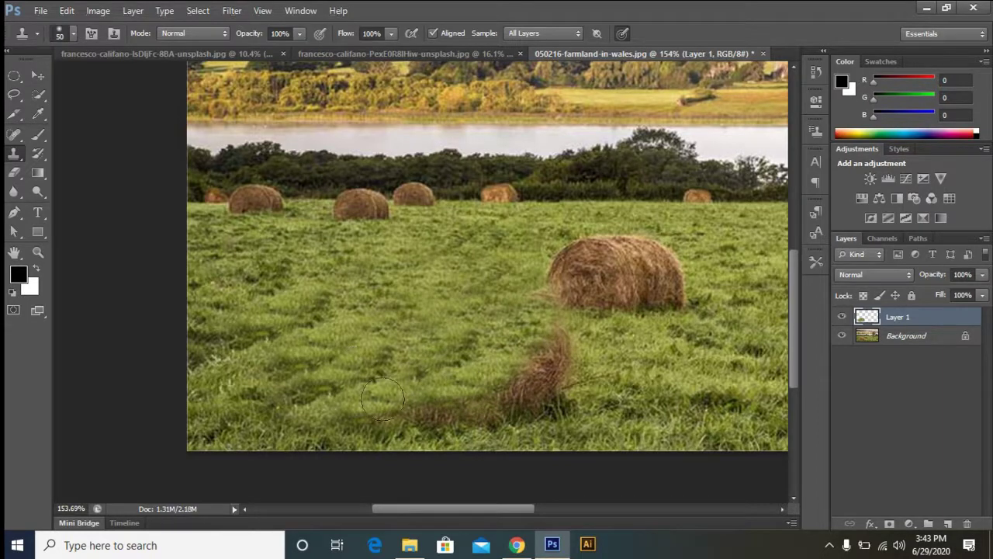
{"action": "mouse_move", "coordinate": [383, 399]}
{"action": "left_mouse_down"}
{"action": "mouse_move", "coordinate": [376, 407]}
{"action": "mouse_move", "coordinate": [466, 412]}
{"action": "mouse_move", "coordinate": [535, 392]}
{"action": "mouse_move", "coordinate": [517, 403]}
{"action": "mouse_move", "coordinate": [547, 365]}
{"action": "mouse_move", "coordinate": [477, 392]}
{"action": "mouse_move", "coordinate": [559, 342]}
{"action": "mouse_move", "coordinate": [542, 379]}
{"action": "left_mouse_up"}
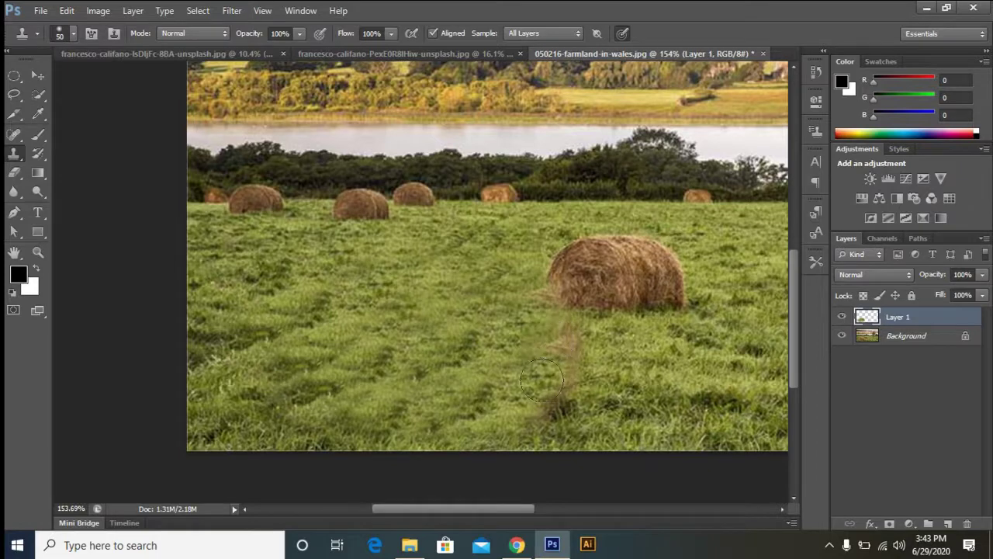
{"action": "left_click_drag", "start_coordinate": [485, 348], "coordinate": [391, 362]}
{"action": "left_click", "coordinate": [546, 357], "text": "alt"}
{"action": "mouse_move", "coordinate": [483, 357]}
{"action": "left_mouse_down"}
{"action": "mouse_move", "coordinate": [470, 393]}
{"action": "mouse_move", "coordinate": [423, 408]}
{"action": "mouse_move", "coordinate": [451, 412]}
{"action": "left_mouse_up"}
Remove the second-largest hay bale in the middle of the field by cloning nearby grass over it.
{"action": "mouse_move", "coordinate": [495, 378]}
{"action": "left_mouse_down"}
{"action": "mouse_move", "coordinate": [418, 404]}
{"action": "mouse_move", "coordinate": [447, 403]}
{"action": "mouse_move", "coordinate": [437, 417]}
{"action": "left_mouse_up"}
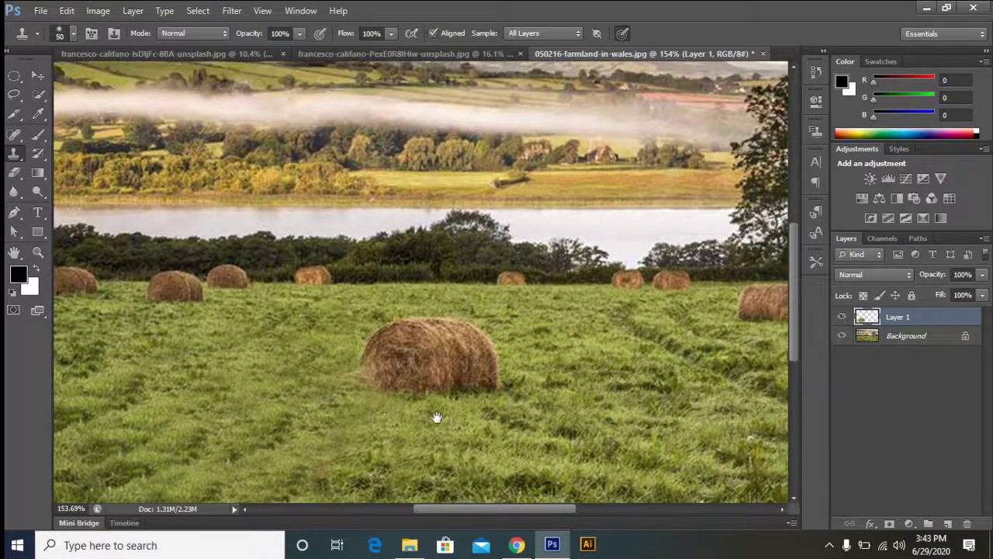
{"action": "left_click", "coordinate": [547, 352], "text": "alt"}
{"action": "mouse_move", "coordinate": [508, 381]}
{"action": "left_mouse_down"}
{"action": "mouse_move", "coordinate": [473, 338]}
{"action": "mouse_move", "coordinate": [419, 329]}
{"action": "mouse_move", "coordinate": [375, 333]}
{"action": "mouse_move", "coordinate": [362, 349]}
{"action": "mouse_move", "coordinate": [480, 346]}
{"action": "mouse_move", "coordinate": [486, 390]}
{"action": "mouse_move", "coordinate": [474, 363]}
{"action": "mouse_move", "coordinate": [442, 397]}
{"action": "mouse_move", "coordinate": [460, 401]}
{"action": "mouse_move", "coordinate": [438, 413]}
{"action": "mouse_move", "coordinate": [404, 409]}
{"action": "mouse_move", "coordinate": [416, 392]}
{"action": "mouse_move", "coordinate": [401, 391]}
{"action": "mouse_move", "coordinate": [433, 384]}
{"action": "mouse_move", "coordinate": [380, 383]}
{"action": "mouse_move", "coordinate": [435, 380]}
{"action": "mouse_move", "coordinate": [349, 376]}
{"action": "mouse_move", "coordinate": [391, 376]}
{"action": "mouse_move", "coordinate": [349, 365]}
{"action": "mouse_move", "coordinate": [405, 365]}
{"action": "mouse_move", "coordinate": [371, 371]}
{"action": "mouse_move", "coordinate": [397, 368]}
{"action": "mouse_move", "coordinate": [412, 360]}
{"action": "mouse_move", "coordinate": [397, 352]}
{"action": "mouse_move", "coordinate": [450, 346]}
{"action": "mouse_move", "coordinate": [387, 347]}
{"action": "mouse_move", "coordinate": [397, 341]}
{"action": "mouse_move", "coordinate": [385, 363]}
{"action": "mouse_move", "coordinate": [420, 365]}
{"action": "left_mouse_up"}
{"action": "left_click", "coordinate": [398, 436], "text": "alt"}
{"action": "left_click", "coordinate": [303, 384], "text": "alt"}
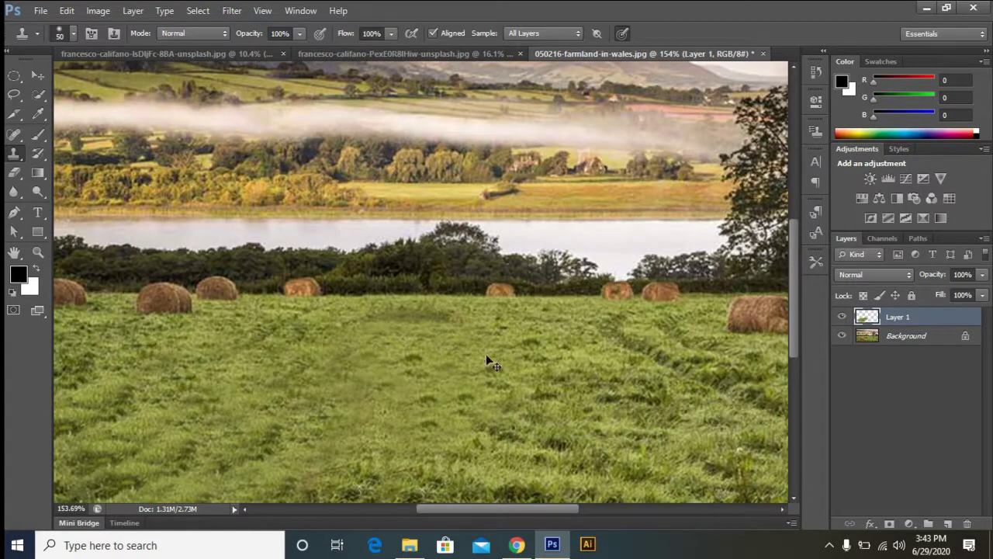
Hide the Background layer to inspect the cloned grass patches on Layer 1, and show it again.
{"action": "scroll", "coordinate": [486, 354], "scroll_direction": "down", "scroll_amount": 2}
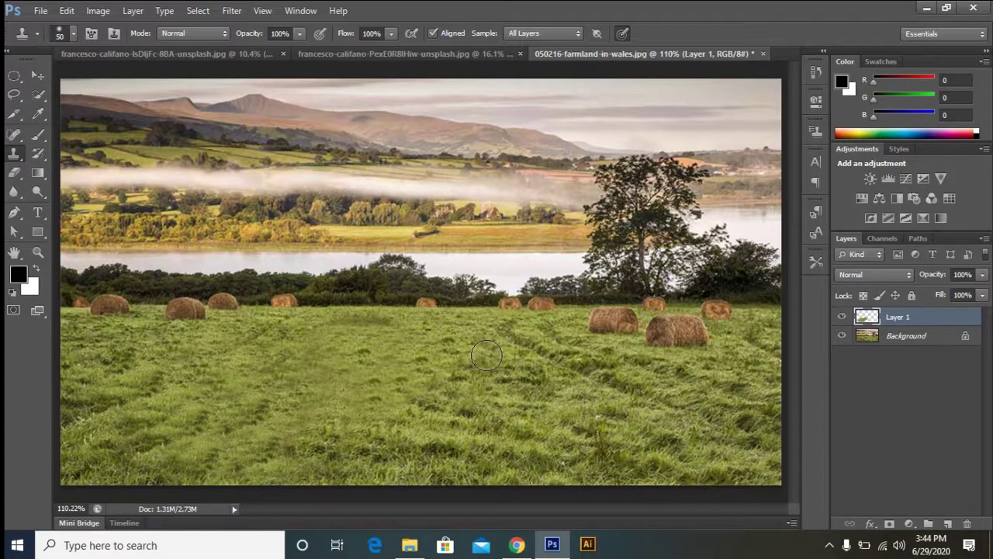
{"action": "left_click", "coordinate": [841, 336]}
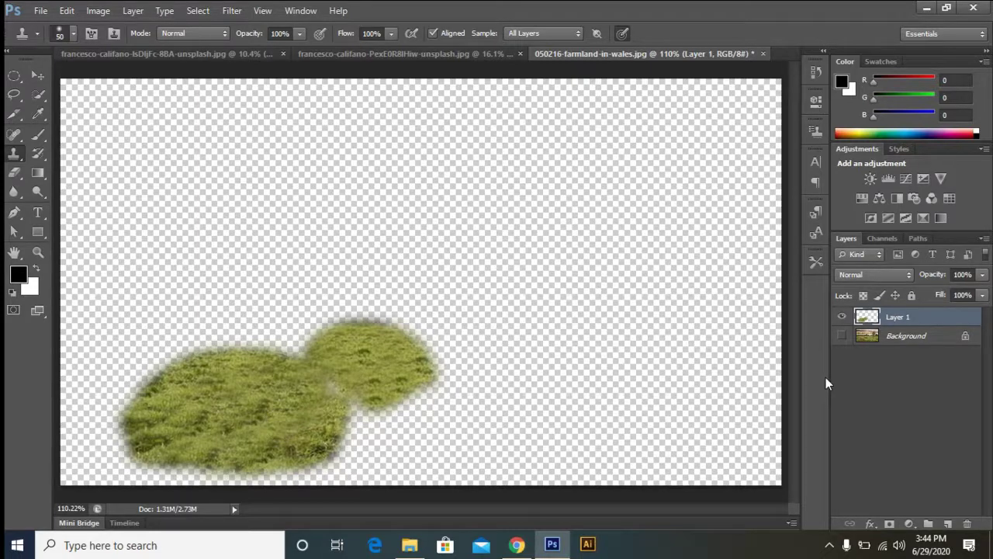
{"action": "left_click", "coordinate": [842, 336]}
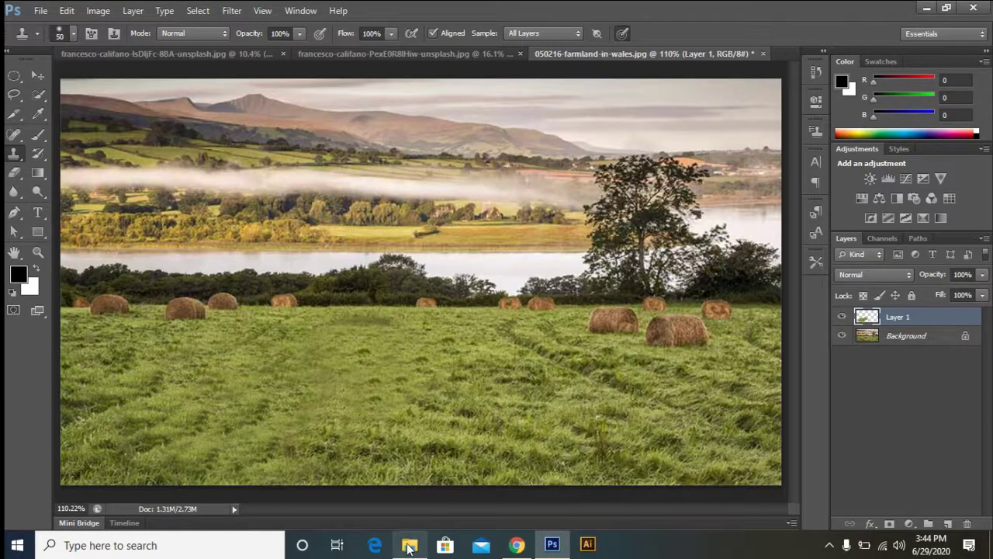
Open the white fox photo from New folder (2) as a separate document and add an empty layer to it.
{"action": "left_click", "coordinate": [409, 545]}
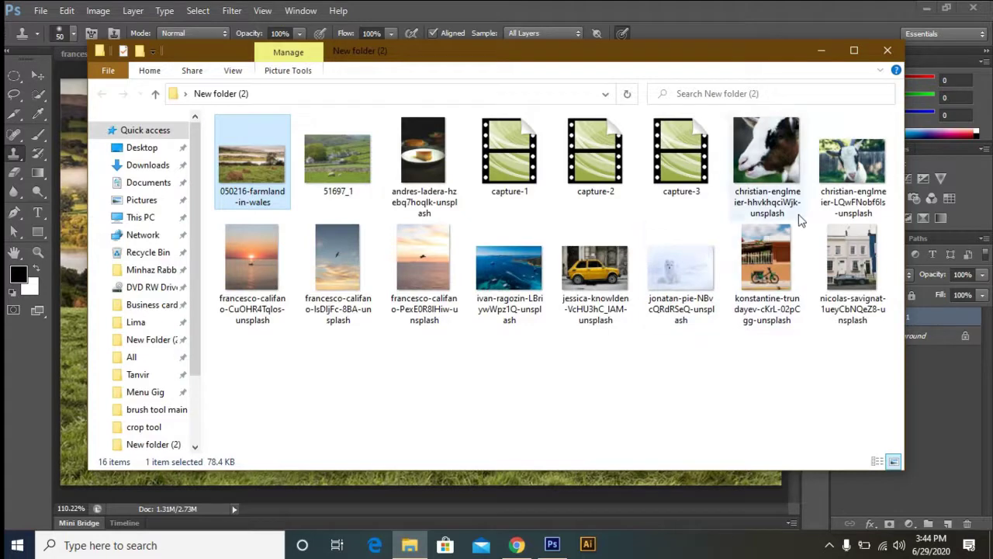
{"action": "left_click_drag", "start_coordinate": [692, 278], "coordinate": [781, 32]}
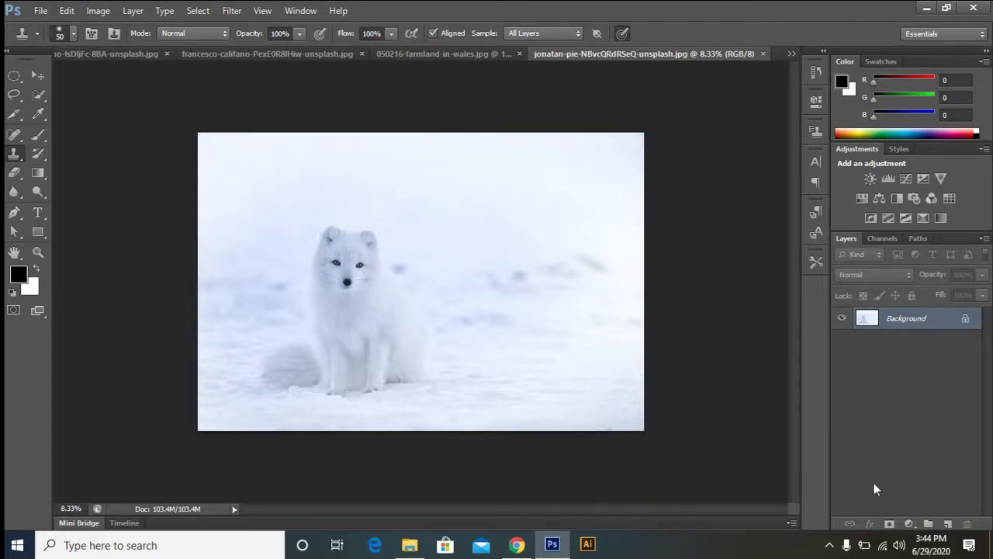
{"action": "left_click", "coordinate": [947, 524]}
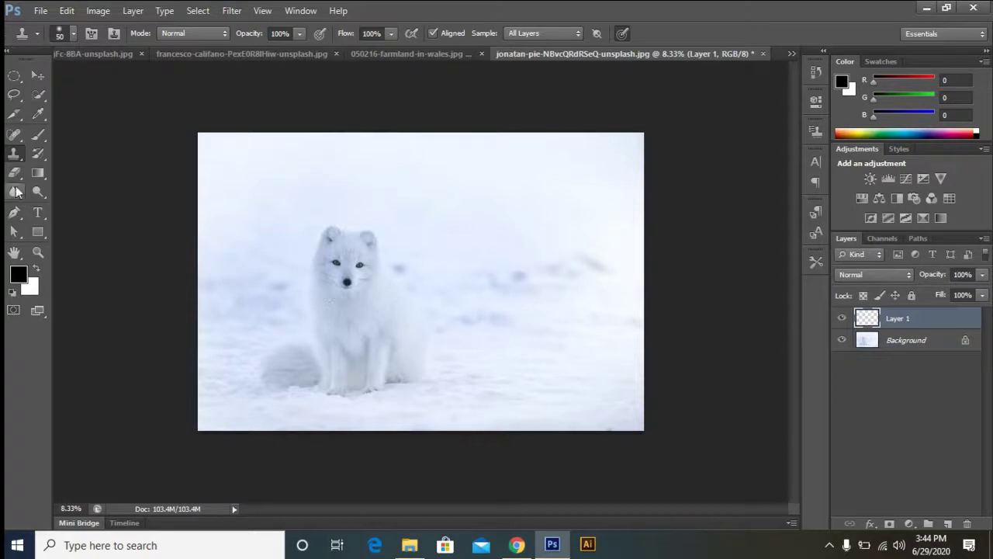
Sample the fox's face and clone the fox onto the snow to its right, using the Clone Stamp with a 1000 px brush.
{"action": "left_click", "coordinate": [14, 154], "text": "alt"}
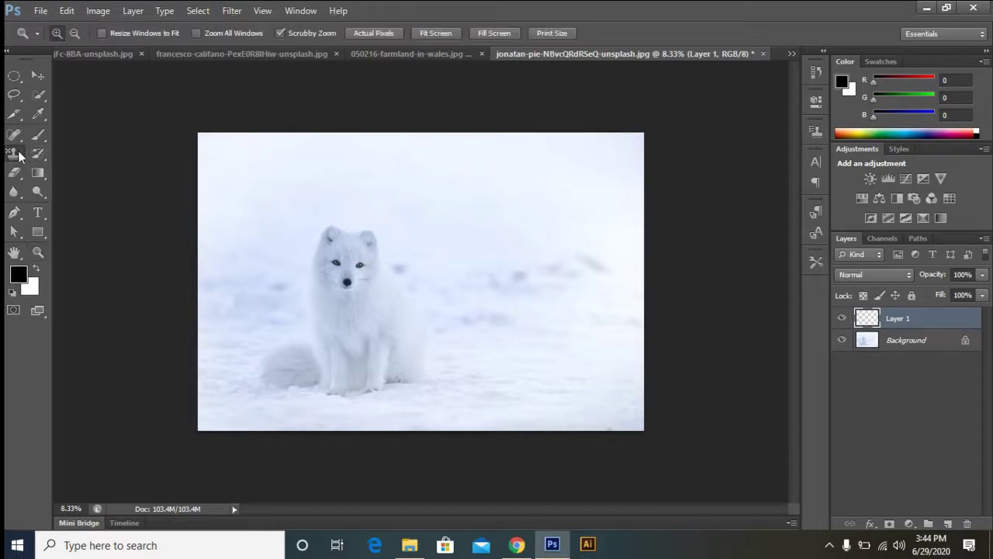
{"action": "right_click", "coordinate": [14, 154]}
{"action": "left_click", "coordinate": [70, 149]}
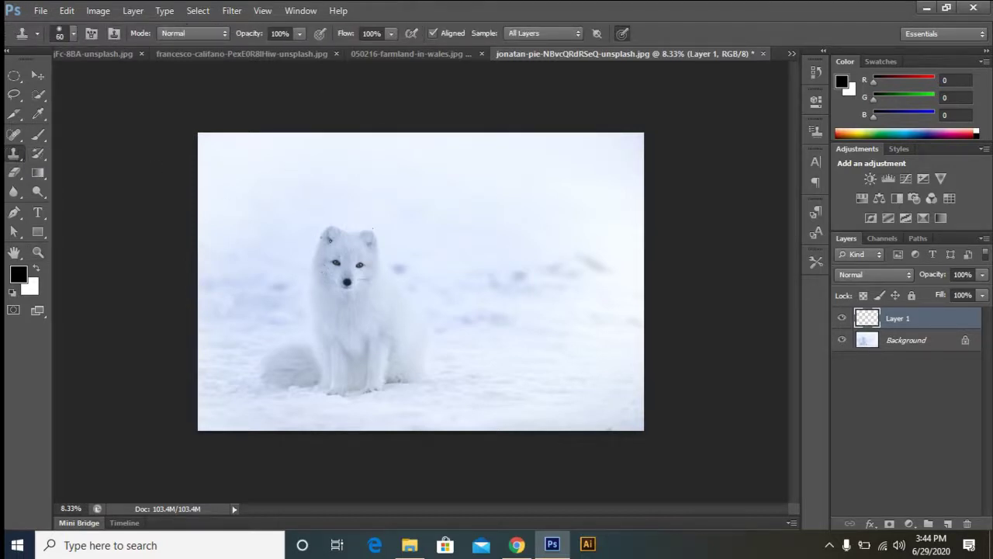
{"action": "key", "text": "bracketright"}
{"action": "key", "text": "bracketright"}
{"action": "key", "text": "bracketright"}
{"action": "key", "text": "bracketright"}
{"action": "key", "text": "bracketright"}
{"action": "key", "text": "bracketright"}
{"action": "key", "text": "bracketright"}
{"action": "key", "text": "bracketright"}
{"action": "key", "text": "bracketright"}
{"action": "key", "text": "bracketright"}
{"action": "key", "text": "bracketright"}
{"action": "key", "text": "bracketright"}
{"action": "key", "text": "bracketright"}
{"action": "key", "text": "bracketright"}
{"action": "key", "text": "bracketright"}
{"action": "left_click", "coordinate": [366, 266], "text": "alt"}
{"action": "mouse_move", "coordinate": [543, 278]}
{"action": "left_mouse_down"}
{"action": "mouse_move", "coordinate": [516, 268]}
{"action": "mouse_move", "coordinate": [545, 288]}
{"action": "mouse_move", "coordinate": [560, 247]}
{"action": "mouse_move", "coordinate": [507, 343]}
{"action": "mouse_move", "coordinate": [489, 298]}
{"action": "mouse_move", "coordinate": [537, 306]}
{"action": "mouse_move", "coordinate": [549, 369]}
{"action": "mouse_move", "coordinate": [507, 326]}
{"action": "mouse_move", "coordinate": [573, 303]}
{"action": "mouse_move", "coordinate": [589, 369]}
{"action": "mouse_move", "coordinate": [573, 333]}
{"action": "mouse_move", "coordinate": [503, 386]}
{"action": "mouse_move", "coordinate": [593, 345]}
{"action": "mouse_move", "coordinate": [573, 386]}
{"action": "mouse_move", "coordinate": [541, 268]}
{"action": "mouse_move", "coordinate": [491, 345]}
{"action": "mouse_move", "coordinate": [550, 328]}
{"action": "mouse_move", "coordinate": [477, 284]}
{"action": "mouse_move", "coordinate": [469, 387]}
{"action": "mouse_move", "coordinate": [484, 411]}
{"action": "mouse_move", "coordinate": [593, 353]}
{"action": "mouse_move", "coordinate": [535, 396]}
{"action": "mouse_move", "coordinate": [495, 285]}
{"action": "mouse_move", "coordinate": [561, 256]}
{"action": "mouse_move", "coordinate": [527, 264]}
{"action": "mouse_move", "coordinate": [532, 343]}
{"action": "mouse_move", "coordinate": [619, 340]}
{"action": "mouse_move", "coordinate": [582, 353]}
{"action": "mouse_move", "coordinate": [591, 393]}
{"action": "mouse_move", "coordinate": [602, 369]}
{"action": "mouse_move", "coordinate": [544, 332]}
{"action": "mouse_move", "coordinate": [541, 304]}
{"action": "mouse_move", "coordinate": [504, 371]}
{"action": "mouse_move", "coordinate": [507, 395]}
{"action": "mouse_move", "coordinate": [455, 367]}
{"action": "mouse_move", "coordinate": [472, 394]}
{"action": "mouse_move", "coordinate": [495, 375]}
{"action": "mouse_move", "coordinate": [470, 367]}
{"action": "mouse_move", "coordinate": [470, 391]}
{"action": "mouse_move", "coordinate": [454, 372]}
{"action": "mouse_move", "coordinate": [447, 401]}
{"action": "mouse_move", "coordinate": [475, 362]}
{"action": "mouse_move", "coordinate": [505, 369]}
{"action": "mouse_move", "coordinate": [490, 358]}
{"action": "mouse_move", "coordinate": [512, 330]}
{"action": "mouse_move", "coordinate": [502, 252]}
{"action": "mouse_move", "coordinate": [505, 296]}
{"action": "mouse_move", "coordinate": [529, 270]}
{"action": "mouse_move", "coordinate": [553, 306]}
{"action": "mouse_move", "coordinate": [577, 308]}
{"action": "mouse_move", "coordinate": [600, 376]}
{"action": "mouse_move", "coordinate": [590, 384]}
{"action": "mouse_move", "coordinate": [595, 331]}
{"action": "mouse_move", "coordinate": [602, 376]}
{"action": "mouse_move", "coordinate": [579, 315]}
{"action": "mouse_move", "coordinate": [516, 256]}
{"action": "mouse_move", "coordinate": [477, 318]}
{"action": "mouse_move", "coordinate": [503, 359]}
{"action": "mouse_move", "coordinate": [572, 344]}
{"action": "mouse_move", "coordinate": [507, 380]}
{"action": "mouse_move", "coordinate": [548, 353]}
{"action": "mouse_move", "coordinate": [514, 261]}
{"action": "mouse_move", "coordinate": [502, 359]}
{"action": "mouse_move", "coordinate": [514, 381]}
{"action": "mouse_move", "coordinate": [546, 355]}
{"action": "mouse_move", "coordinate": [491, 381]}
{"action": "mouse_move", "coordinate": [507, 379]}
{"action": "mouse_move", "coordinate": [492, 370]}
{"action": "mouse_move", "coordinate": [484, 387]}
{"action": "mouse_move", "coordinate": [505, 284]}
{"action": "mouse_move", "coordinate": [513, 378]}
{"action": "mouse_move", "coordinate": [505, 276]}
{"action": "mouse_move", "coordinate": [523, 255]}
{"action": "left_mouse_up"}
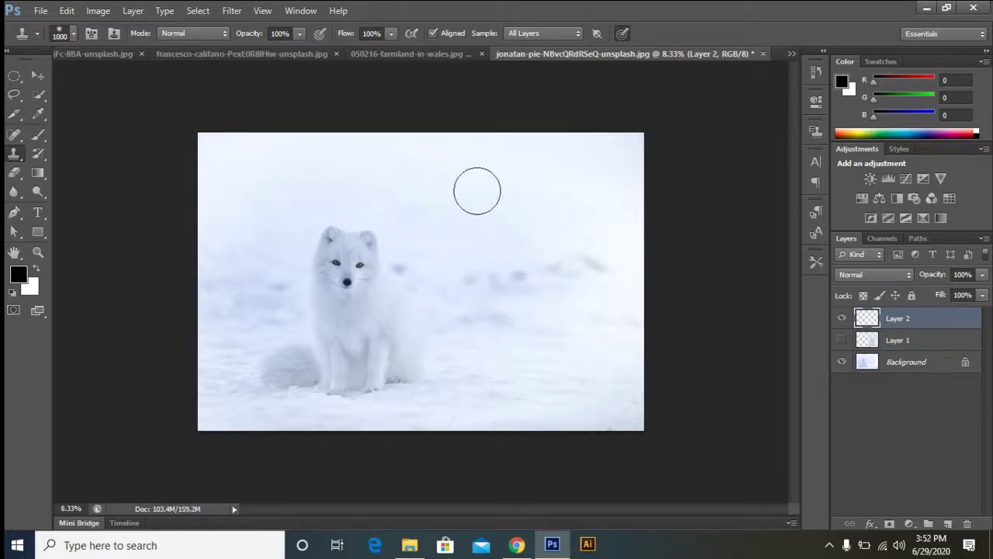
Show the Clone Source settings and sample the fox's face as the source for Layer 2.
{"action": "left_click", "coordinate": [293, 11]}
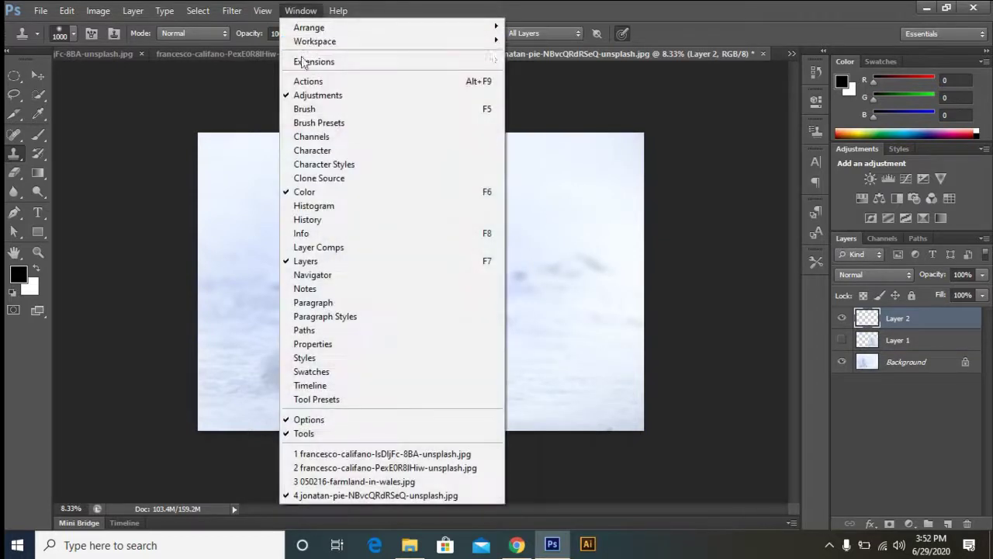
{"action": "left_click", "coordinate": [317, 180]}
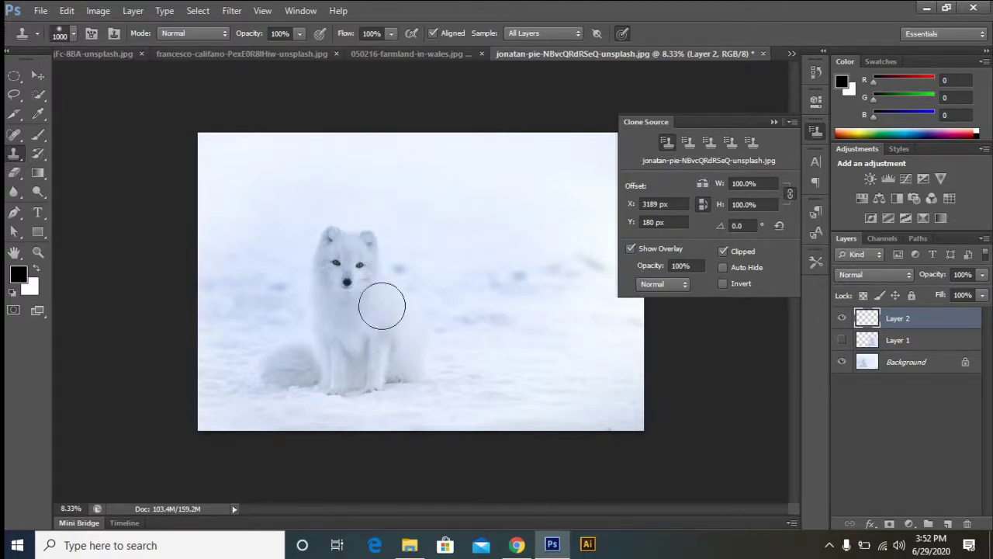
{"action": "left_click", "coordinate": [353, 273], "text": "alt"}
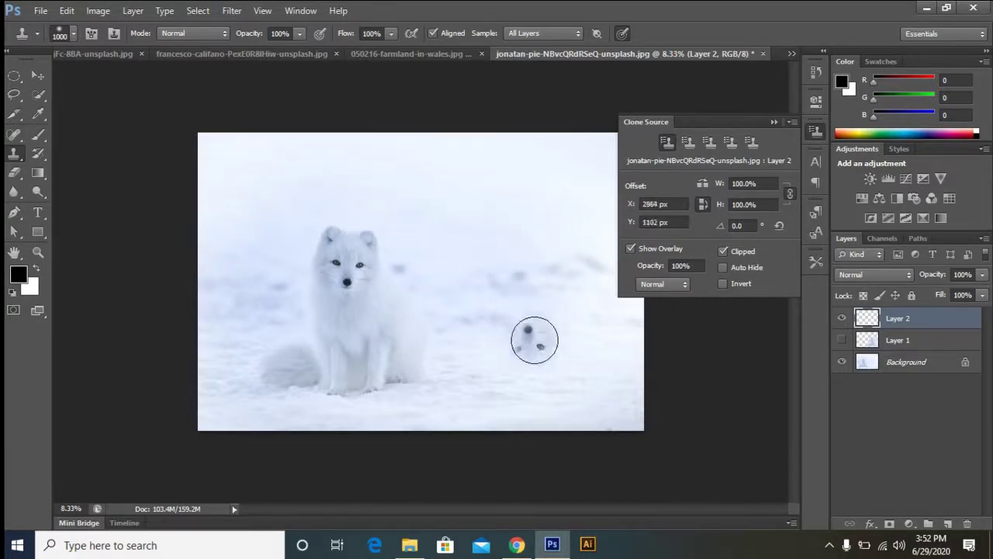
Try painting a vertically flipped copy of the fox to the right of the original, and undo it.
{"action": "mouse_move", "coordinate": [525, 293]}
{"action": "left_mouse_down"}
{"action": "mouse_move", "coordinate": [554, 276]}
{"action": "mouse_move", "coordinate": [528, 399]}
{"action": "mouse_move", "coordinate": [546, 388]}
{"action": "mouse_move", "coordinate": [544, 326]}
{"action": "mouse_move", "coordinate": [499, 264]}
{"action": "mouse_move", "coordinate": [505, 313]}
{"action": "mouse_move", "coordinate": [552, 289]}
{"action": "mouse_move", "coordinate": [535, 207]}
{"action": "mouse_move", "coordinate": [502, 295]}
{"action": "mouse_move", "coordinate": [524, 251]}
{"action": "mouse_move", "coordinate": [502, 349]}
{"action": "mouse_move", "coordinate": [496, 226]}
{"action": "mouse_move", "coordinate": [529, 287]}
{"action": "mouse_move", "coordinate": [509, 205]}
{"action": "mouse_move", "coordinate": [536, 291]}
{"action": "mouse_move", "coordinate": [539, 203]}
{"action": "mouse_move", "coordinate": [496, 263]}
{"action": "mouse_move", "coordinate": [460, 265]}
{"action": "mouse_move", "coordinate": [497, 309]}
{"action": "mouse_move", "coordinate": [488, 237]}
{"action": "mouse_move", "coordinate": [513, 338]}
{"action": "mouse_move", "coordinate": [502, 325]}
{"action": "mouse_move", "coordinate": [553, 211]}
{"action": "mouse_move", "coordinate": [515, 248]}
{"action": "mouse_move", "coordinate": [526, 190]}
{"action": "mouse_move", "coordinate": [522, 244]}
{"action": "mouse_move", "coordinate": [541, 187]}
{"action": "mouse_move", "coordinate": [584, 260]}
{"action": "mouse_move", "coordinate": [542, 190]}
{"action": "mouse_move", "coordinate": [478, 204]}
{"action": "mouse_move", "coordinate": [472, 235]}
{"action": "left_mouse_up"}
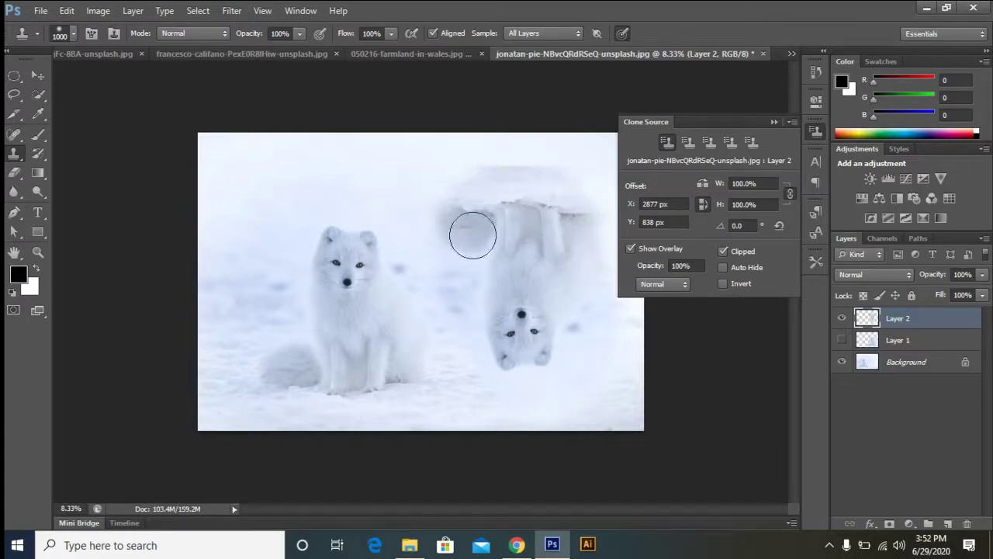
{"action": "key", "text": "ctrl+alt+z"}
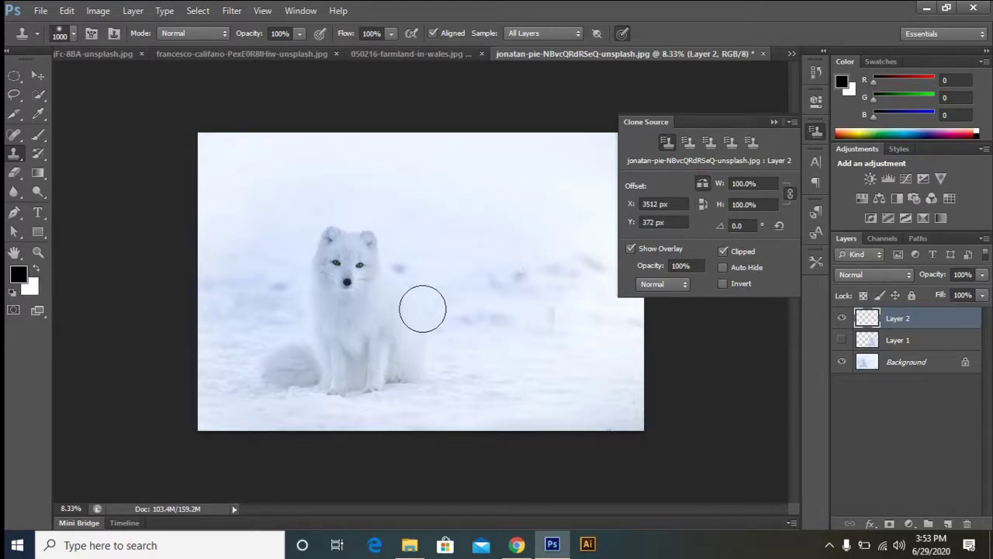
Paint a horizontally flipped copy of the fox on Layer 2, to the right of the original.
{"action": "mouse_move", "coordinate": [532, 265]}
{"action": "left_mouse_down"}
{"action": "mouse_move", "coordinate": [536, 322]}
{"action": "mouse_move", "coordinate": [545, 288]}
{"action": "mouse_move", "coordinate": [527, 266]}
{"action": "mouse_move", "coordinate": [514, 335]}
{"action": "mouse_move", "coordinate": [531, 370]}
{"action": "mouse_move", "coordinate": [530, 282]}
{"action": "mouse_move", "coordinate": [517, 243]}
{"action": "mouse_move", "coordinate": [533, 317]}
{"action": "mouse_move", "coordinate": [517, 346]}
{"action": "mouse_move", "coordinate": [517, 282]}
{"action": "mouse_move", "coordinate": [591, 306]}
{"action": "mouse_move", "coordinate": [524, 419]}
{"action": "mouse_move", "coordinate": [549, 388]}
{"action": "mouse_move", "coordinate": [531, 304]}
{"action": "mouse_move", "coordinate": [507, 288]}
{"action": "mouse_move", "coordinate": [516, 205]}
{"action": "mouse_move", "coordinate": [505, 337]}
{"action": "mouse_move", "coordinate": [502, 251]}
{"action": "mouse_move", "coordinate": [529, 297]}
{"action": "mouse_move", "coordinate": [492, 216]}
{"action": "mouse_move", "coordinate": [572, 272]}
{"action": "mouse_move", "coordinate": [597, 387]}
{"action": "mouse_move", "coordinate": [582, 380]}
{"action": "mouse_move", "coordinate": [528, 269]}
{"action": "mouse_move", "coordinate": [473, 349]}
{"action": "mouse_move", "coordinate": [509, 298]}
{"action": "mouse_move", "coordinate": [531, 372]}
{"action": "mouse_move", "coordinate": [507, 399]}
{"action": "mouse_move", "coordinate": [501, 376]}
{"action": "mouse_move", "coordinate": [542, 251]}
{"action": "mouse_move", "coordinate": [497, 368]}
{"action": "mouse_move", "coordinate": [584, 282]}
{"action": "mouse_move", "coordinate": [505, 343]}
{"action": "mouse_move", "coordinate": [574, 333]}
{"action": "mouse_move", "coordinate": [583, 363]}
{"action": "mouse_move", "coordinate": [602, 371]}
{"action": "mouse_move", "coordinate": [590, 309]}
{"action": "mouse_move", "coordinate": [602, 290]}
{"action": "mouse_move", "coordinate": [584, 230]}
{"action": "mouse_move", "coordinate": [495, 247]}
{"action": "mouse_move", "coordinate": [501, 305]}
{"action": "mouse_move", "coordinate": [473, 347]}
{"action": "mouse_move", "coordinate": [489, 362]}
{"action": "mouse_move", "coordinate": [566, 345]}
{"action": "mouse_move", "coordinate": [594, 373]}
{"action": "left_mouse_up"}
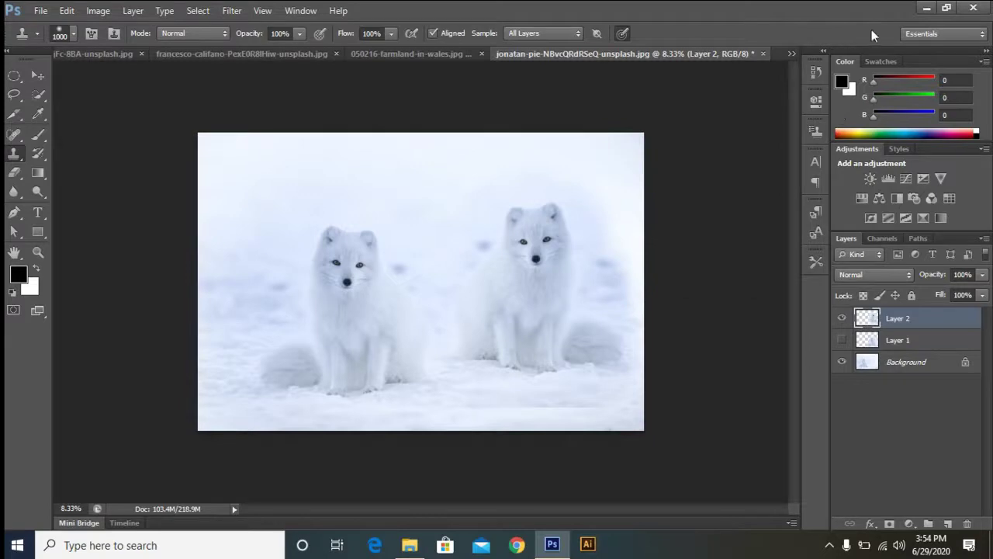
Open the motorcycle photo and the townhouse photo with the parked car together from New folder (2) in Photoshop.
{"action": "left_click", "coordinate": [925, 7]}
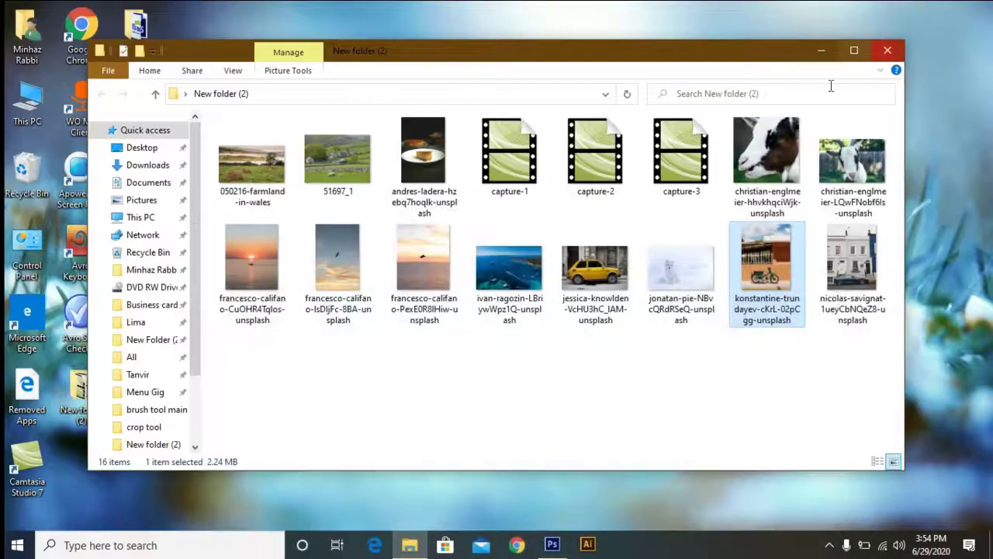
{"action": "left_click", "coordinate": [866, 278]}
{"action": "left_click", "coordinate": [790, 267], "text": "ctrl"}
{"action": "left_click_drag", "start_coordinate": [790, 268], "coordinate": [748, 39]}
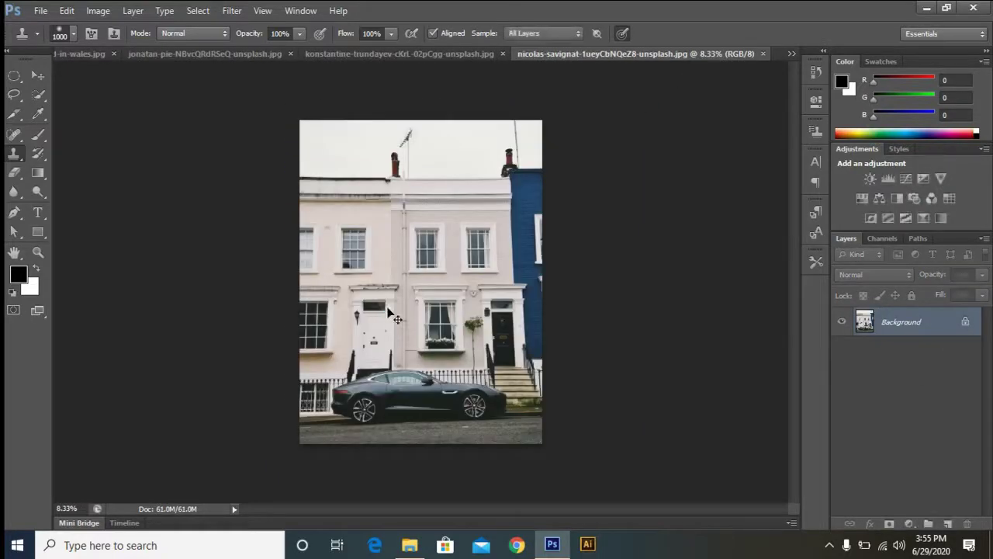
Bring up the motorcycle photo and add a new empty layer above its background.
{"action": "left_click", "coordinate": [419, 54]}
{"action": "scroll", "coordinate": [505, 391], "scroll_direction": "up", "scroll_amount": 3}
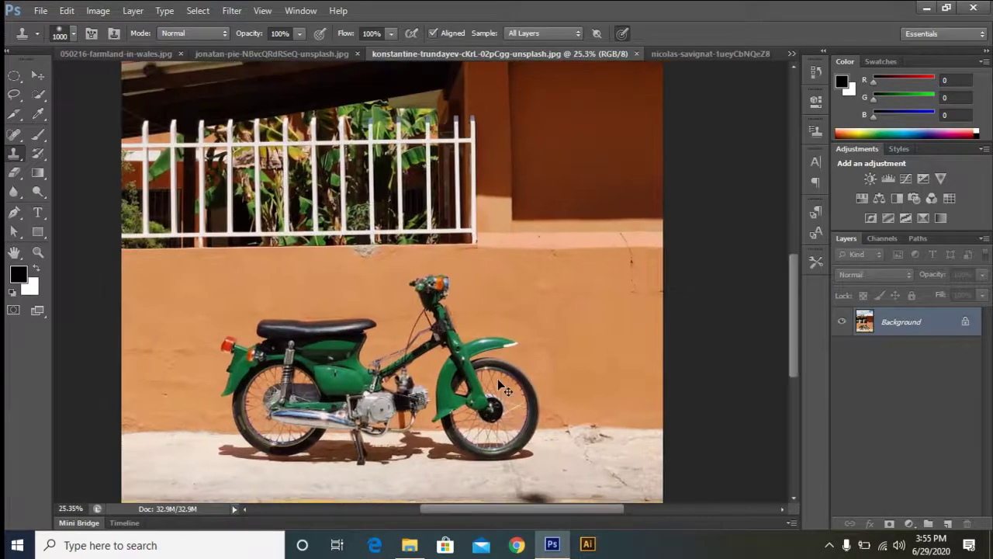
{"action": "left_click", "coordinate": [948, 523]}
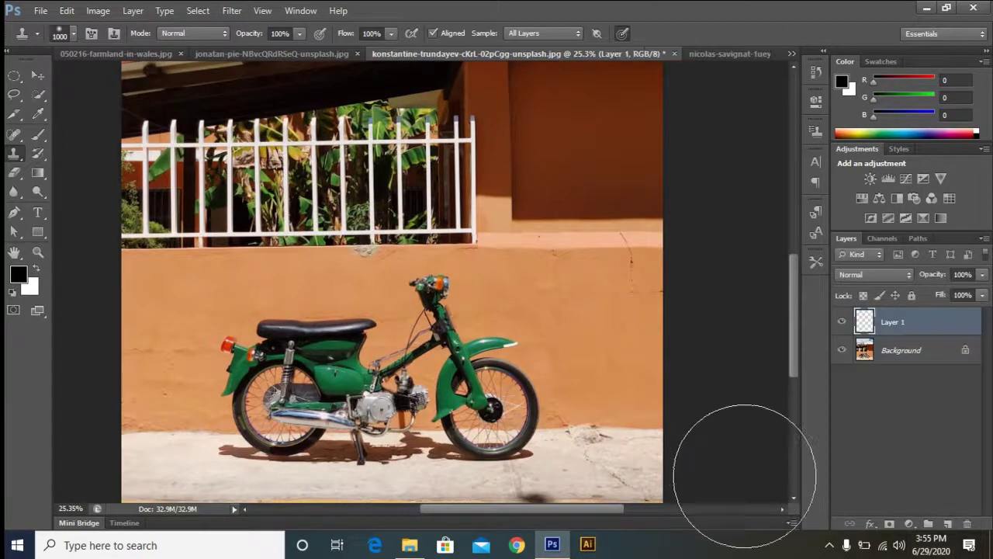
{"action": "left_click_drag", "start_coordinate": [522, 149], "coordinate": [498, 210]}
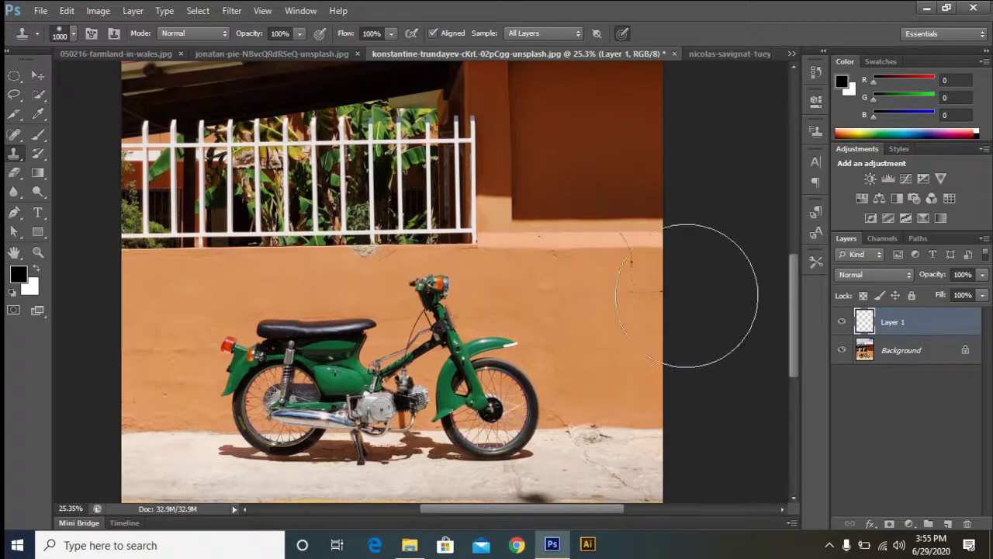
Try sampling from Current Layer and from All Layers by cloning the fence onto the orange wall, and undo the stroke.
{"action": "left_click", "coordinate": [516, 34]}
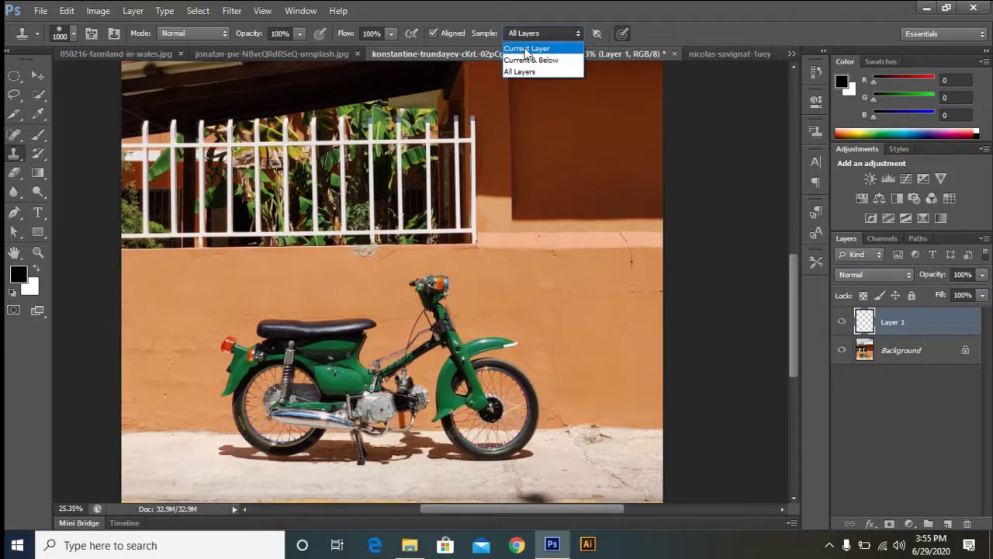
{"action": "left_click", "coordinate": [526, 49]}
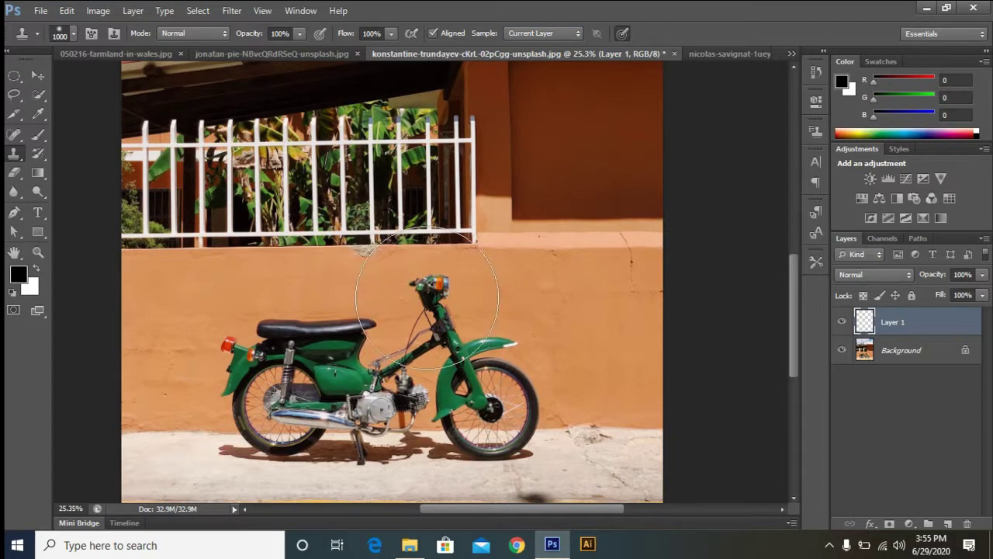
{"action": "left_click", "coordinate": [532, 34]}
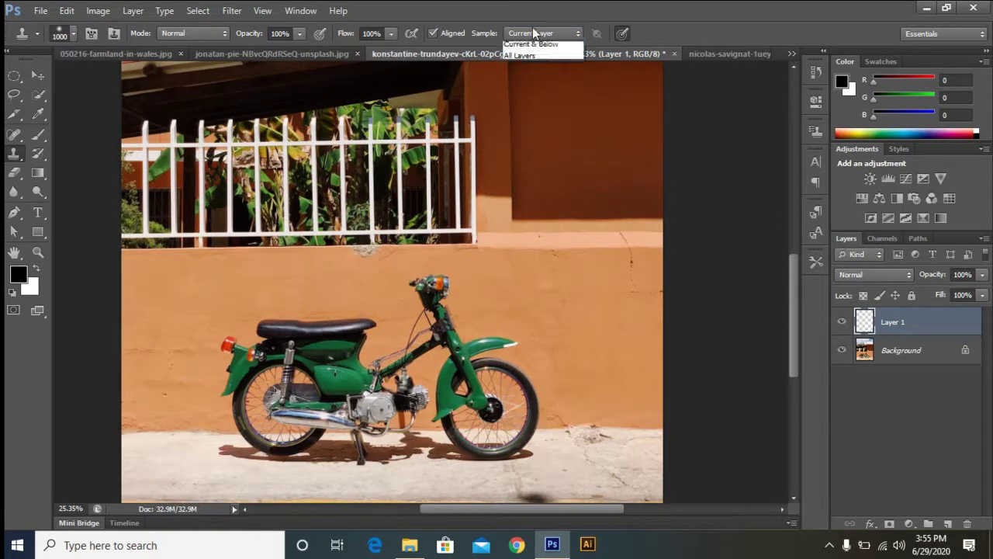
{"action": "left_click", "coordinate": [529, 72]}
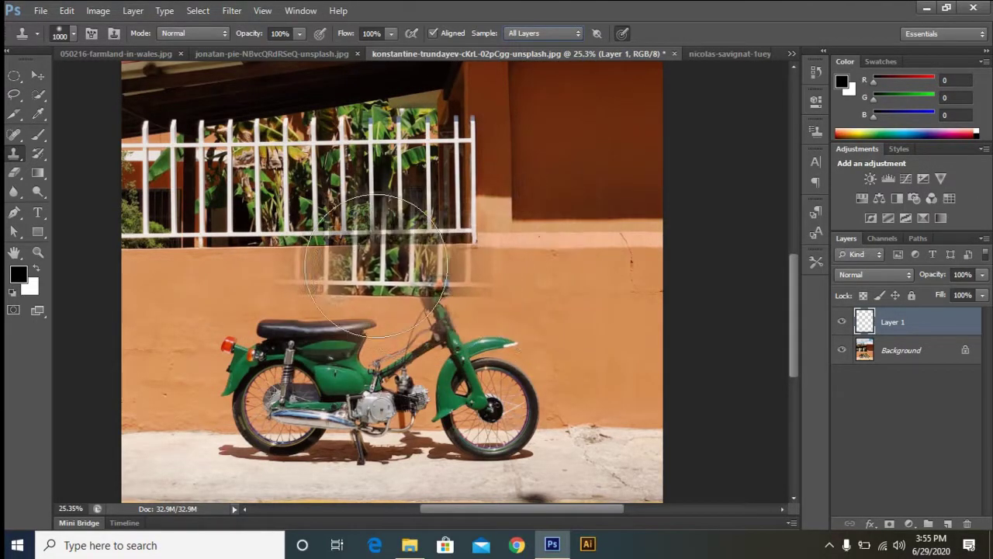
{"action": "left_click", "coordinate": [535, 254]}
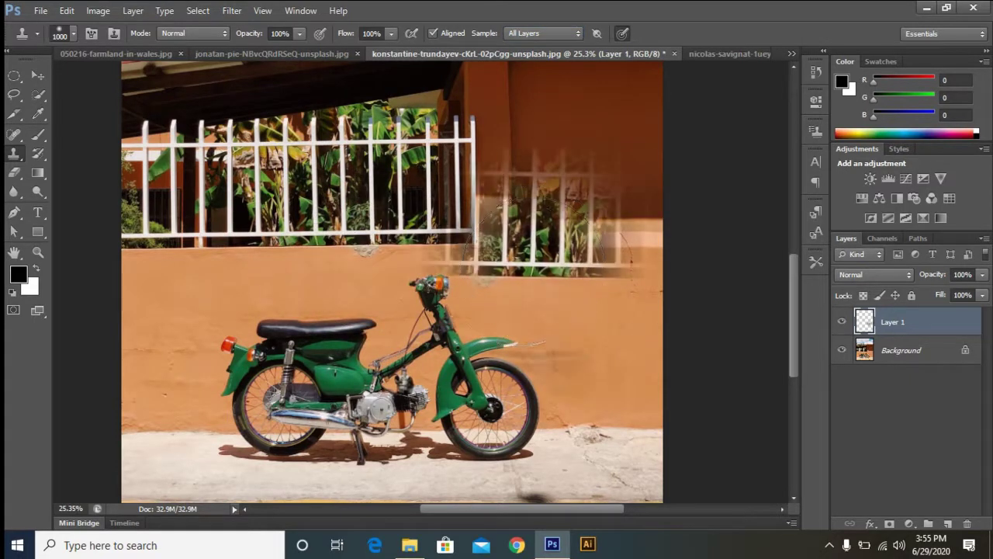
{"action": "key", "text": "ctrl+z"}
Reduce the clone brush to 150 px and show the Clone Source settings.
{"action": "key", "text": "bracketleft"}
{"action": "key", "text": "bracketleft"}
{"action": "key", "text": "bracketleft"}
{"action": "key", "text": "bracketleft"}
{"action": "key", "text": "bracketleft"}
{"action": "key", "text": "bracketleft"}
{"action": "key", "text": "bracketleft"}
{"action": "key", "text": "bracketleft"}
{"action": "key", "text": "bracketleft"}
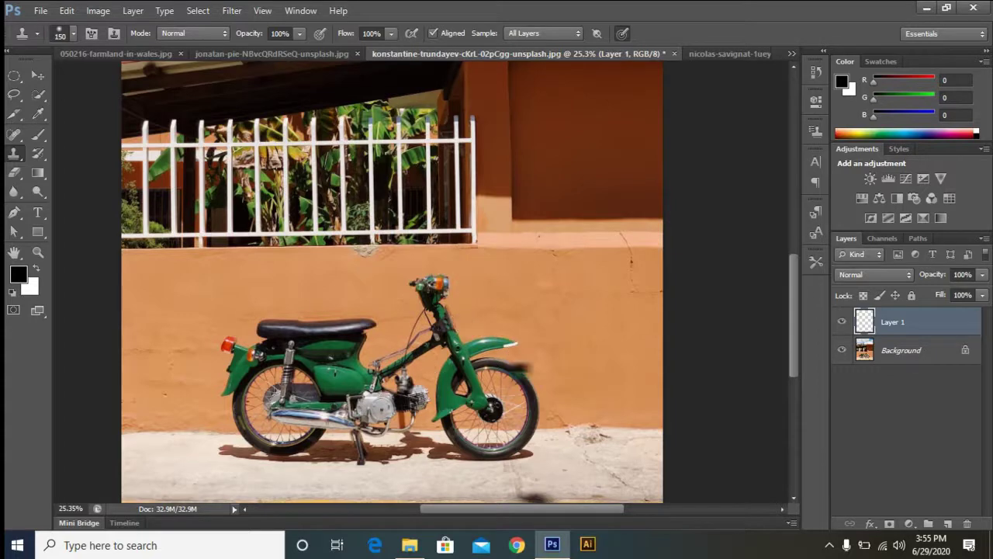
{"action": "scroll", "coordinate": [426, 411], "scroll_direction": "up", "scroll_amount": 1}
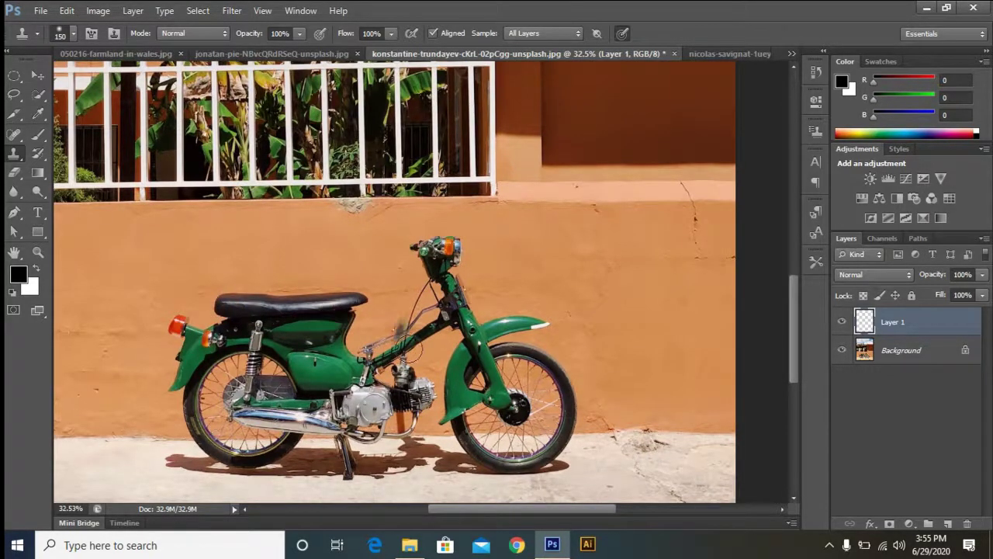
{"action": "left_click", "coordinate": [311, 11]}
{"action": "left_click", "coordinate": [363, 178]}
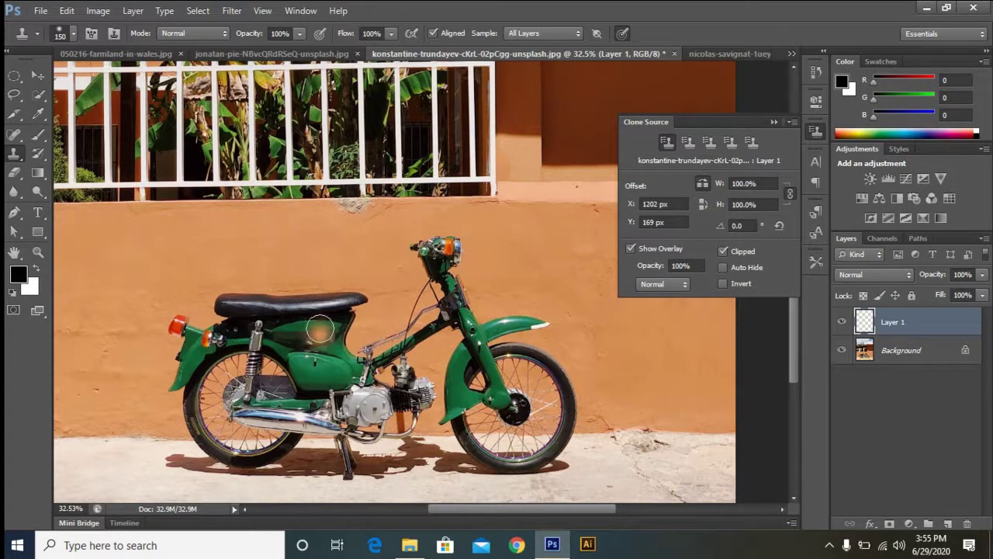
Sample the green body below the seat and paint a horizontally flipped copy of the motorcycle's rear over its front with a 250 px brush.
{"action": "left_click_drag", "start_coordinate": [344, 357], "coordinate": [342, 326]}
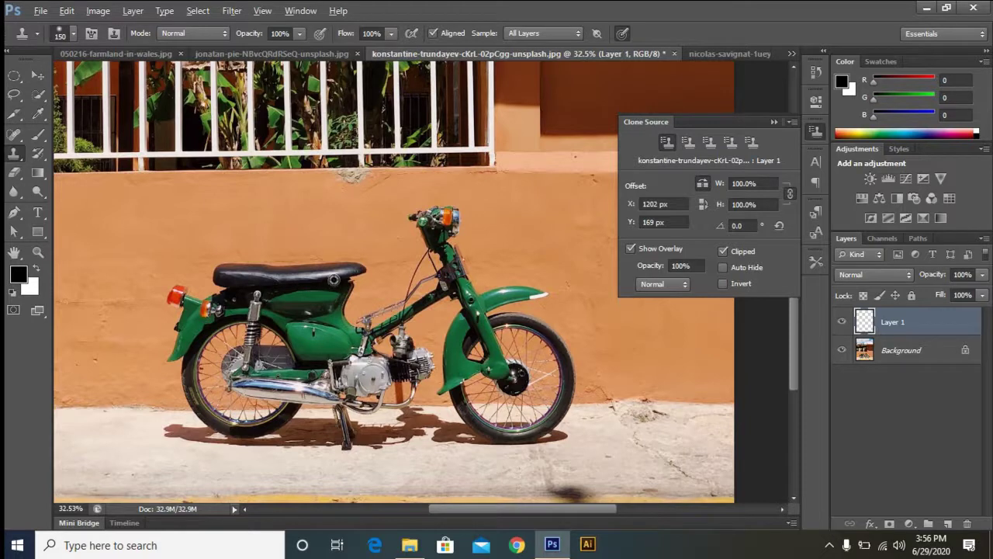
{"action": "left_click", "coordinate": [334, 278], "text": "alt"}
{"action": "key", "text": "bracketright"}
{"action": "key", "text": "bracketright"}
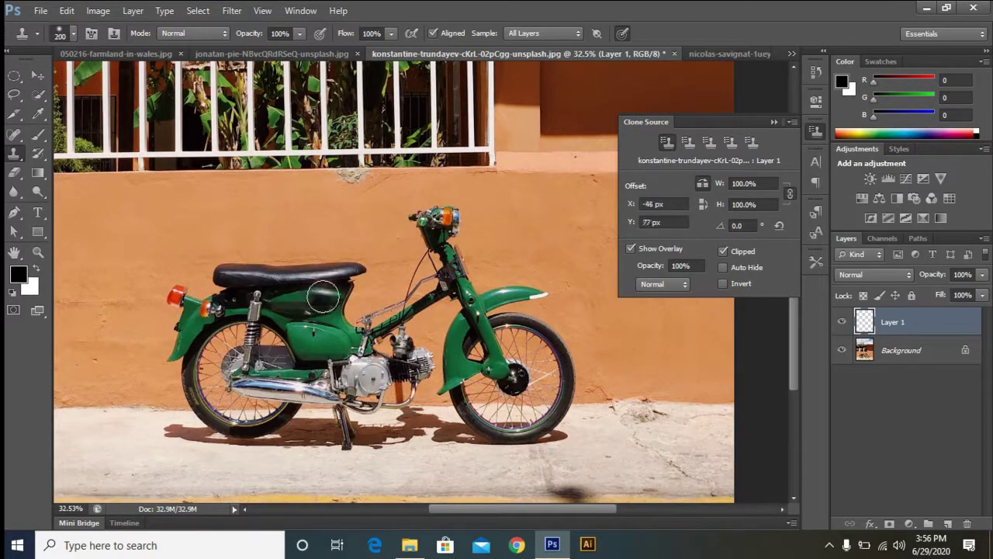
{"action": "key", "text": "bracketright"}
{"action": "left_click", "coordinate": [307, 290], "text": "alt"}
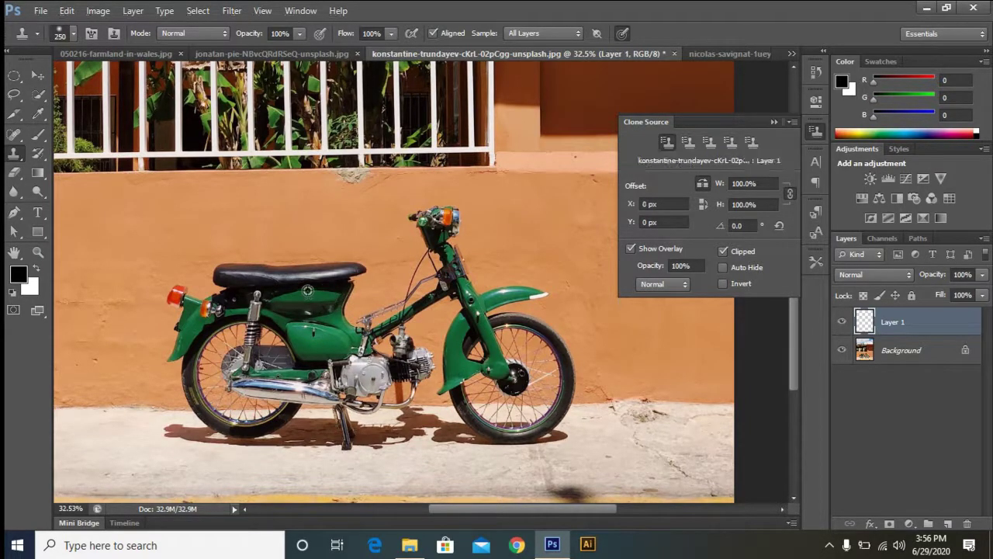
{"action": "mouse_move", "coordinate": [352, 289]}
{"action": "left_mouse_down"}
{"action": "mouse_move", "coordinate": [390, 315]}
{"action": "mouse_move", "coordinate": [364, 290]}
{"action": "mouse_move", "coordinate": [354, 313]}
{"action": "mouse_move", "coordinate": [369, 347]}
{"action": "mouse_move", "coordinate": [366, 337]}
{"action": "mouse_move", "coordinate": [377, 344]}
{"action": "mouse_move", "coordinate": [373, 386]}
{"action": "mouse_move", "coordinate": [385, 397]}
{"action": "mouse_move", "coordinate": [376, 368]}
{"action": "mouse_move", "coordinate": [399, 384]}
{"action": "mouse_move", "coordinate": [369, 434]}
{"action": "mouse_move", "coordinate": [374, 373]}
{"action": "mouse_move", "coordinate": [379, 423]}
{"action": "mouse_move", "coordinate": [356, 431]}
{"action": "mouse_move", "coordinate": [368, 411]}
{"action": "mouse_move", "coordinate": [446, 434]}
{"action": "mouse_move", "coordinate": [392, 450]}
{"action": "mouse_move", "coordinate": [343, 432]}
{"action": "mouse_move", "coordinate": [365, 434]}
{"action": "mouse_move", "coordinate": [374, 448]}
{"action": "mouse_move", "coordinate": [376, 415]}
{"action": "mouse_move", "coordinate": [449, 368]}
{"action": "mouse_move", "coordinate": [488, 368]}
{"action": "mouse_move", "coordinate": [519, 374]}
{"action": "mouse_move", "coordinate": [522, 397]}
{"action": "mouse_move", "coordinate": [503, 434]}
{"action": "mouse_move", "coordinate": [542, 343]}
{"action": "mouse_move", "coordinate": [505, 370]}
{"action": "mouse_move", "coordinate": [454, 336]}
{"action": "mouse_move", "coordinate": [431, 347]}
{"action": "mouse_move", "coordinate": [484, 324]}
{"action": "mouse_move", "coordinate": [417, 300]}
{"action": "mouse_move", "coordinate": [431, 302]}
{"action": "mouse_move", "coordinate": [405, 275]}
{"action": "mouse_move", "coordinate": [373, 281]}
{"action": "mouse_move", "coordinate": [427, 280]}
{"action": "mouse_move", "coordinate": [397, 285]}
{"action": "mouse_move", "coordinate": [505, 307]}
{"action": "mouse_move", "coordinate": [507, 388]}
{"action": "mouse_move", "coordinate": [452, 324]}
{"action": "mouse_move", "coordinate": [488, 388]}
{"action": "mouse_move", "coordinate": [492, 333]}
{"action": "mouse_move", "coordinate": [519, 307]}
{"action": "mouse_move", "coordinate": [496, 295]}
{"action": "mouse_move", "coordinate": [555, 328]}
{"action": "mouse_move", "coordinate": [465, 236]}
{"action": "mouse_move", "coordinate": [409, 225]}
{"action": "left_mouse_up"}
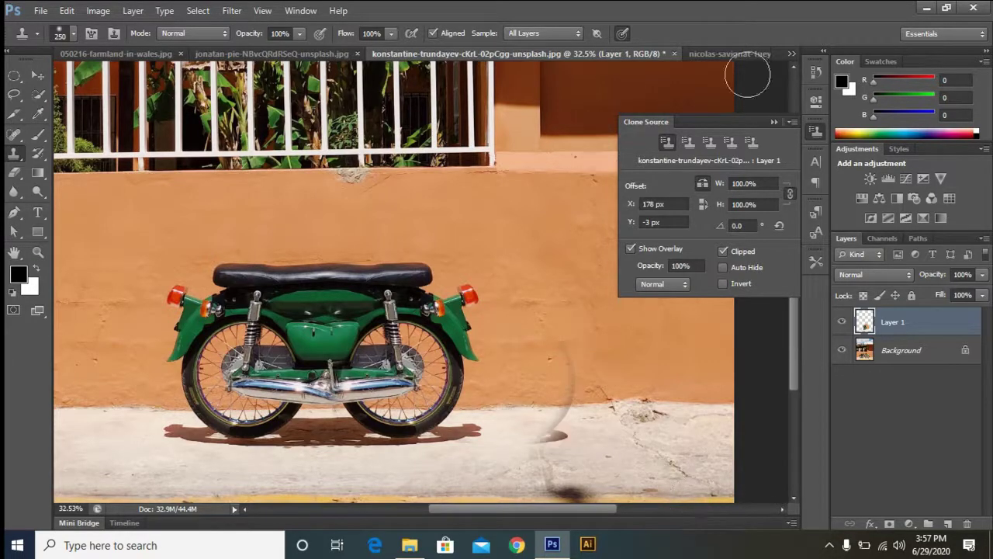
Switch to the townhouse photo with the parked car and add a new empty layer above its background.
{"action": "left_click", "coordinate": [738, 56]}
{"action": "scroll", "coordinate": [761, 457], "scroll_direction": "up", "scroll_amount": 3}
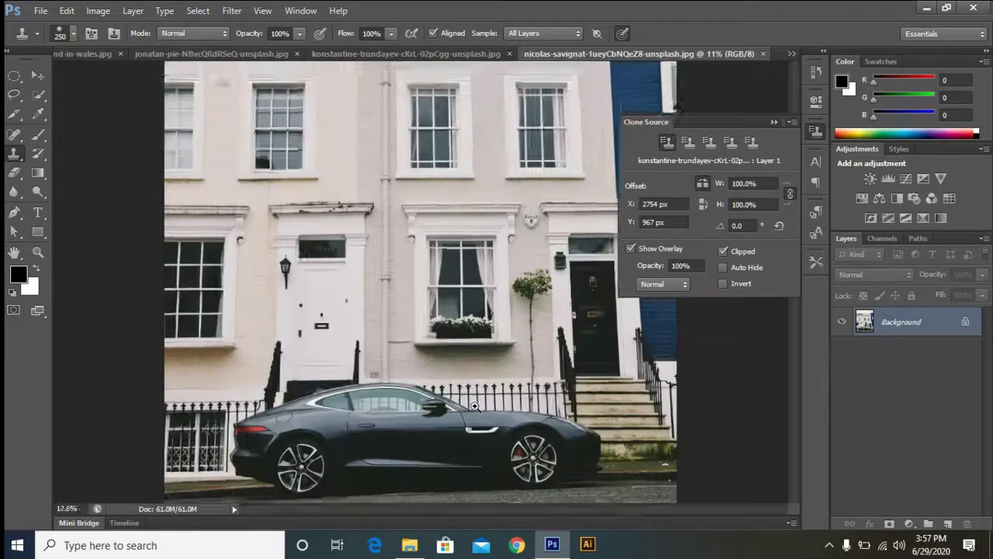
{"action": "left_click", "coordinate": [950, 523]}
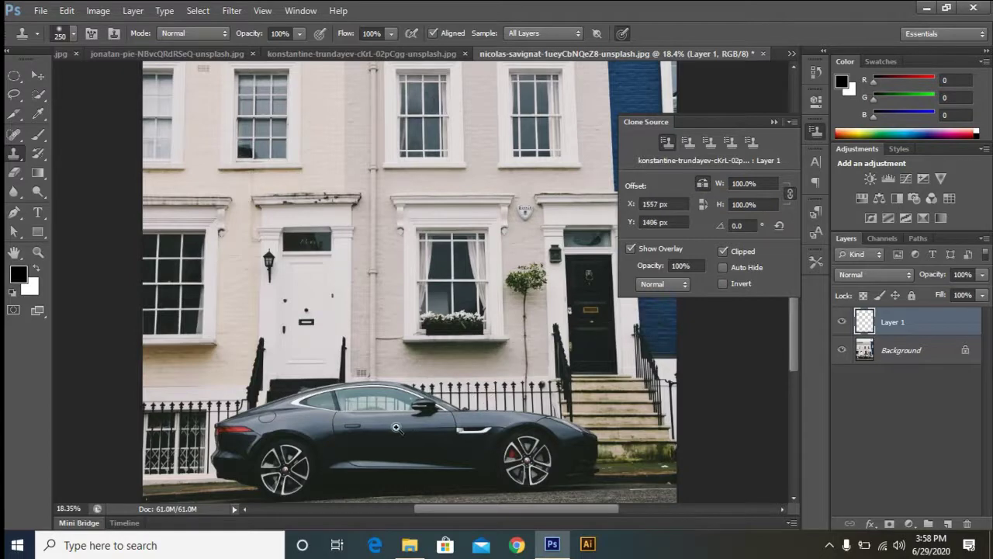
{"action": "scroll", "coordinate": [264, 419], "scroll_direction": "up", "scroll_amount": 2}
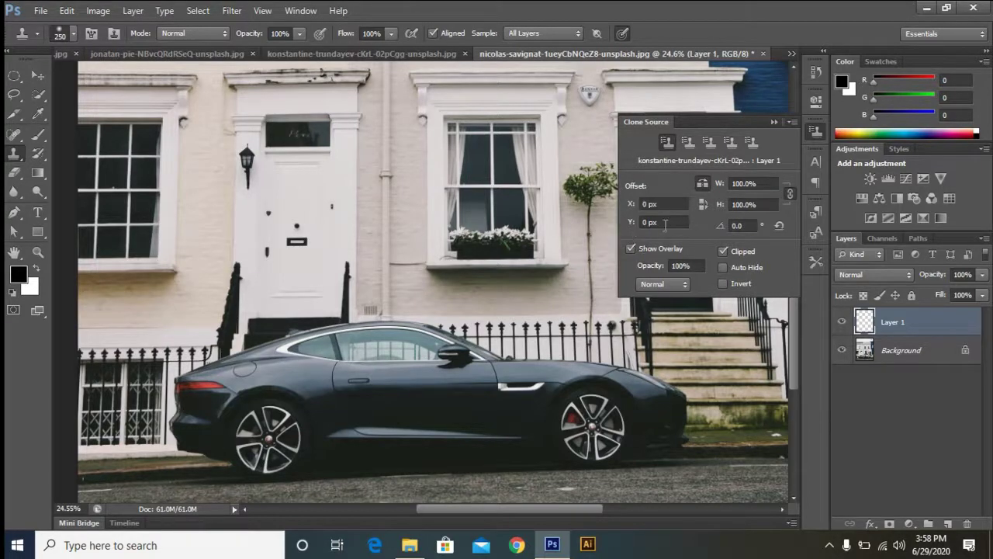
Sample the car's rear window pillar and paint a horizontally flipped copy of the car's rear over its front half.
{"action": "scroll", "coordinate": [372, 373], "scroll_direction": "up", "scroll_amount": 3}
{"action": "left_click_drag", "start_coordinate": [372, 372], "coordinate": [422, 377]}
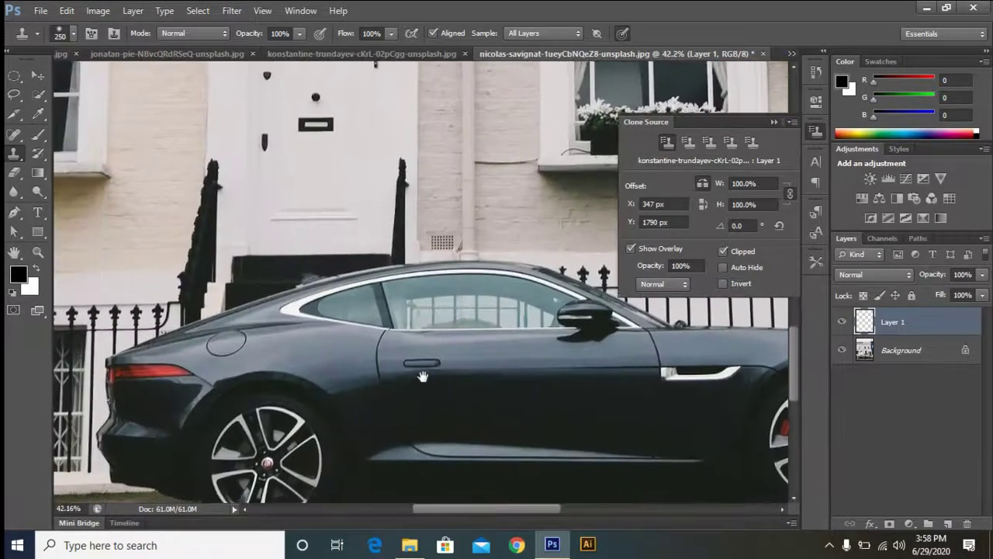
{"action": "left_click", "coordinate": [380, 296], "text": "alt"}
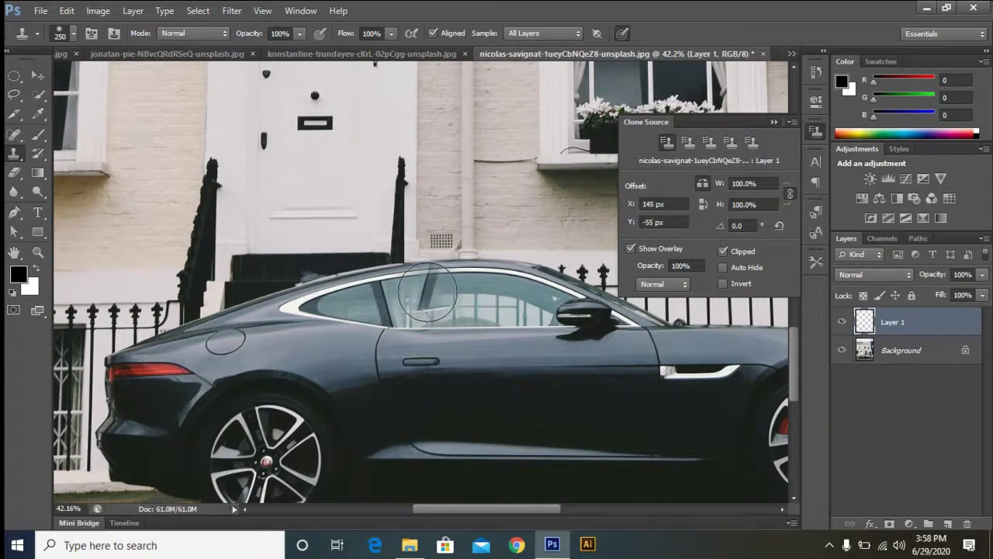
{"action": "scroll", "coordinate": [349, 263], "scroll_direction": "down", "scroll_amount": 2}
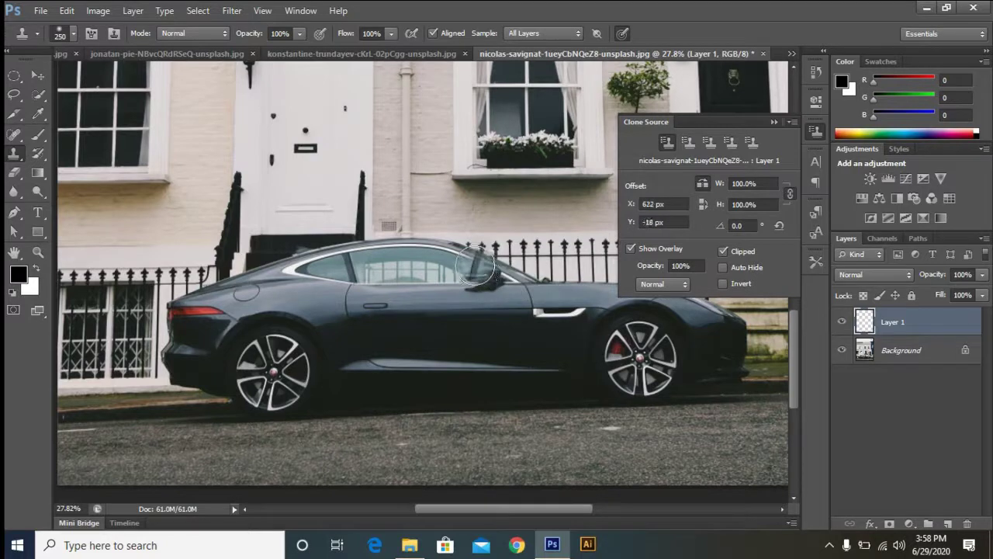
{"action": "mouse_move", "coordinate": [479, 265]}
{"action": "left_mouse_down"}
{"action": "mouse_move", "coordinate": [500, 291]}
{"action": "mouse_move", "coordinate": [524, 287]}
{"action": "mouse_move", "coordinate": [491, 252]}
{"action": "mouse_move", "coordinate": [444, 250]}
{"action": "mouse_move", "coordinate": [516, 260]}
{"action": "mouse_move", "coordinate": [554, 326]}
{"action": "mouse_move", "coordinate": [481, 343]}
{"action": "mouse_move", "coordinate": [557, 318]}
{"action": "mouse_move", "coordinate": [527, 324]}
{"action": "mouse_move", "coordinate": [578, 392]}
{"action": "mouse_move", "coordinate": [674, 421]}
{"action": "mouse_move", "coordinate": [586, 392]}
{"action": "mouse_move", "coordinate": [621, 365]}
{"action": "mouse_move", "coordinate": [601, 330]}
{"action": "mouse_move", "coordinate": [537, 314]}
{"action": "mouse_move", "coordinate": [626, 344]}
{"action": "mouse_move", "coordinate": [516, 380]}
{"action": "left_mouse_up"}
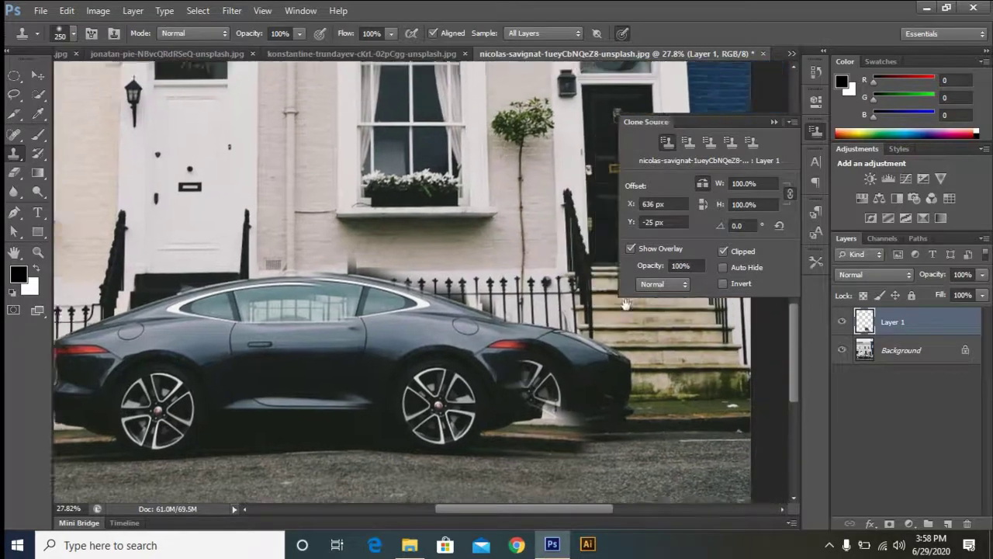
Collapse the Clone Source settings and paint mirrored railings and a basement window over the remaining front of the car.
{"action": "left_click_drag", "start_coordinate": [786, 150], "coordinate": [778, 153]}
{"action": "left_click", "coordinate": [774, 122]}
{"action": "left_click_drag", "start_coordinate": [338, 433], "coordinate": [410, 356]}
{"action": "mouse_move", "coordinate": [508, 317]}
{"action": "left_mouse_down"}
{"action": "mouse_move", "coordinate": [535, 326]}
{"action": "mouse_move", "coordinate": [547, 376]}
{"action": "mouse_move", "coordinate": [589, 341]}
{"action": "mouse_move", "coordinate": [567, 279]}
{"action": "mouse_move", "coordinate": [617, 349]}
{"action": "mouse_move", "coordinate": [592, 310]}
{"action": "mouse_move", "coordinate": [547, 276]}
{"action": "mouse_move", "coordinate": [606, 349]}
{"action": "mouse_move", "coordinate": [601, 299]}
{"action": "mouse_move", "coordinate": [582, 291]}
{"action": "mouse_move", "coordinate": [586, 311]}
{"action": "mouse_move", "coordinate": [597, 258]}
{"action": "mouse_move", "coordinate": [535, 305]}
{"action": "left_mouse_up"}
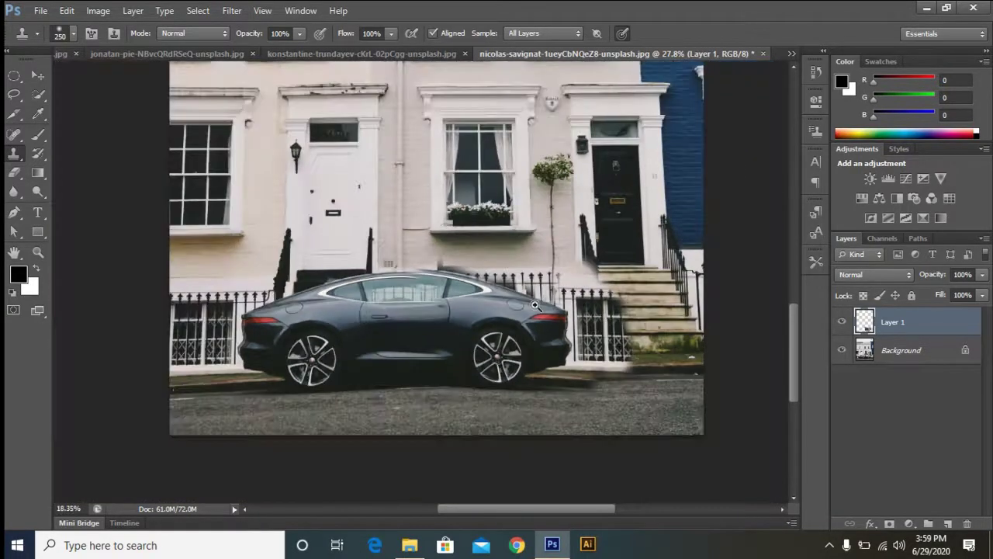
{"action": "scroll", "coordinate": [453, 296], "scroll_direction": "up", "scroll_amount": 1}
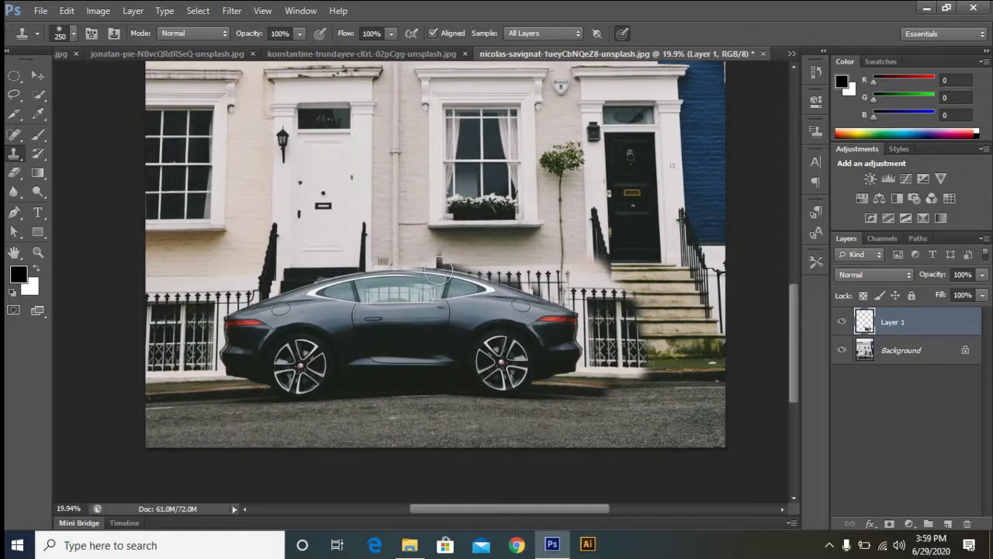
Paint a mirrored copy of the white door and its lantern over the window with the flower box.
{"action": "left_click_drag", "start_coordinate": [441, 273], "coordinate": [435, 221]}
{"action": "mouse_move", "coordinate": [431, 272]}
{"action": "left_mouse_down"}
{"action": "mouse_move", "coordinate": [478, 264]}
{"action": "mouse_move", "coordinate": [496, 305]}
{"action": "mouse_move", "coordinate": [523, 251]}
{"action": "mouse_move", "coordinate": [535, 190]}
{"action": "left_mouse_up"}
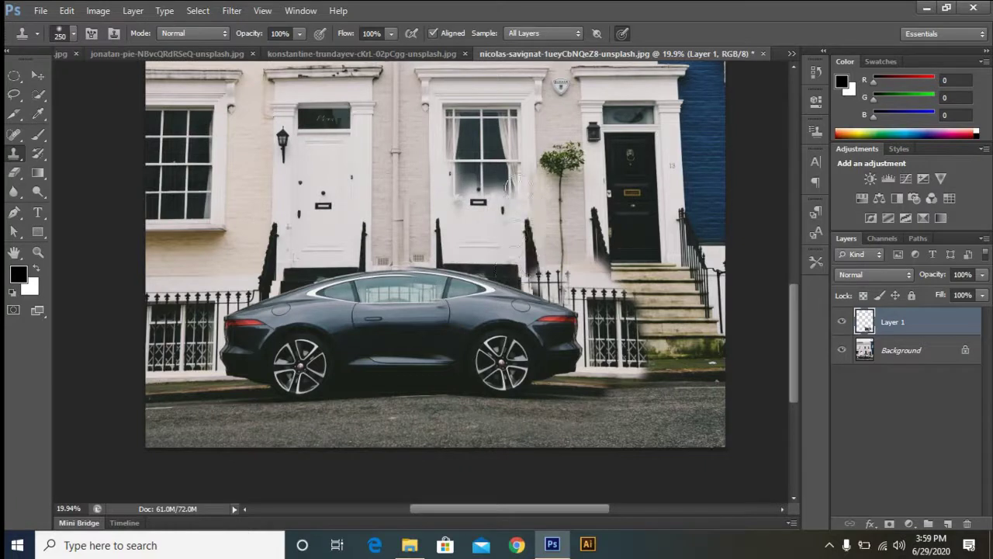
{"action": "left_click_drag", "start_coordinate": [522, 94], "coordinate": [507, 156]}
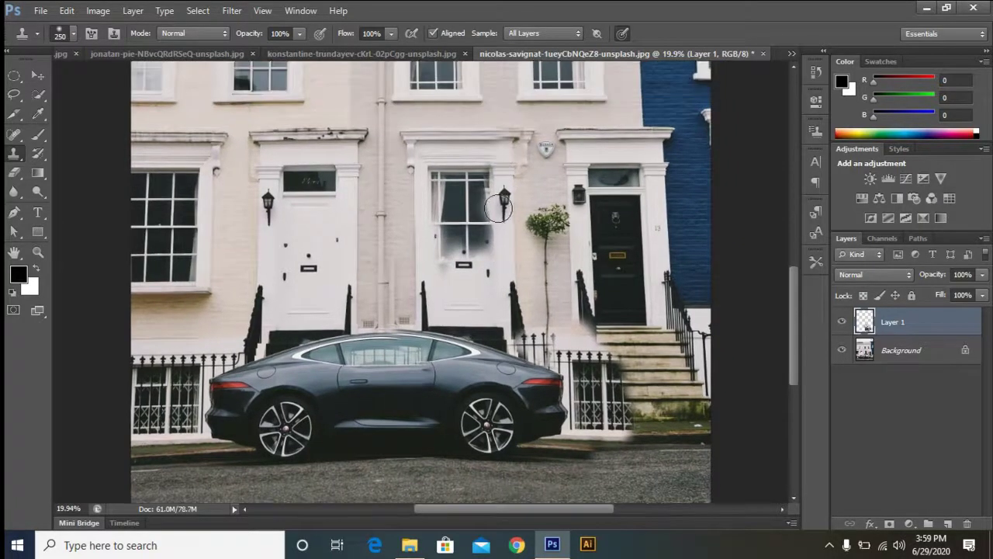
Enlarge the clone brush to 500 px and cover the rest of the window with the mirrored door and its top pane.
{"action": "mouse_move", "coordinate": [495, 208]}
{"action": "left_mouse_down"}
{"action": "mouse_move", "coordinate": [472, 251]}
{"action": "mouse_move", "coordinate": [477, 268]}
{"action": "mouse_move", "coordinate": [478, 224]}
{"action": "mouse_move", "coordinate": [458, 152]}
{"action": "mouse_move", "coordinate": [442, 224]}
{"action": "mouse_move", "coordinate": [442, 172]}
{"action": "mouse_move", "coordinate": [430, 203]}
{"action": "mouse_move", "coordinate": [416, 155]}
{"action": "mouse_move", "coordinate": [442, 223]}
{"action": "left_mouse_up"}
{"action": "key", "text": "ctrl+z"}
{"action": "key", "text": "bracketright"}
{"action": "key", "text": "bracketright"}
{"action": "key", "text": "bracketright"}
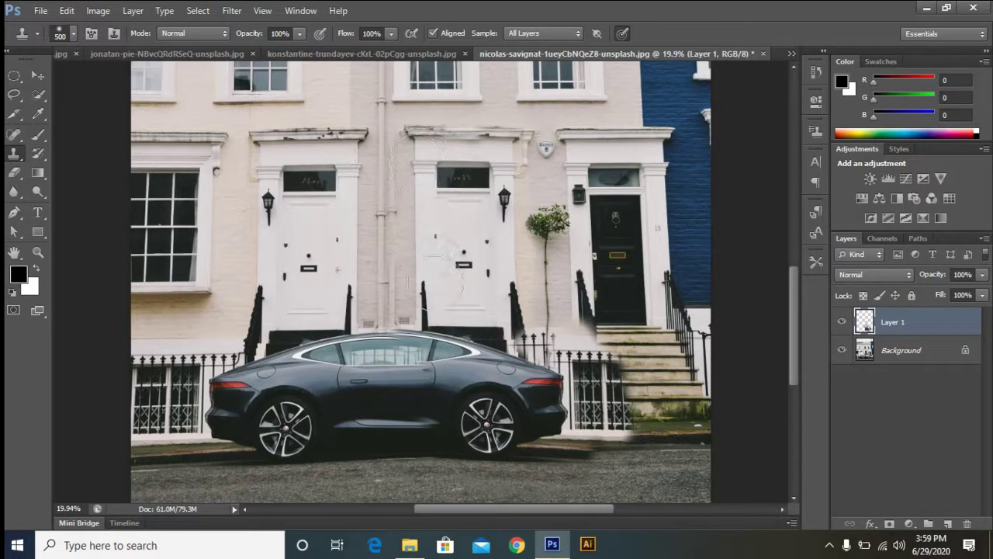
Extend the mirrored wall and railings beside the cloned door, covering the tree's trunk and the black door's stair railing.
{"action": "mouse_move", "coordinate": [435, 284]}
{"action": "left_mouse_down"}
{"action": "mouse_move", "coordinate": [435, 307]}
{"action": "mouse_move", "coordinate": [428, 293]}
{"action": "mouse_move", "coordinate": [445, 290]}
{"action": "mouse_move", "coordinate": [484, 315]}
{"action": "left_mouse_up"}
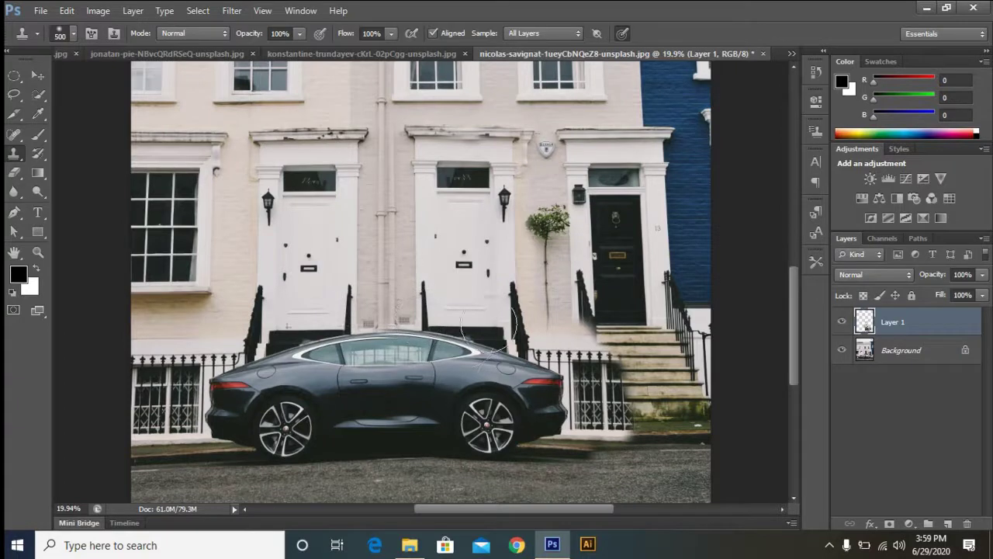
{"action": "mouse_move", "coordinate": [578, 310]}
{"action": "left_mouse_down"}
{"action": "mouse_move", "coordinate": [563, 311]}
{"action": "mouse_move", "coordinate": [576, 298]}
{"action": "mouse_move", "coordinate": [532, 309]}
{"action": "mouse_move", "coordinate": [567, 299]}
{"action": "mouse_move", "coordinate": [586, 314]}
{"action": "left_mouse_up"}
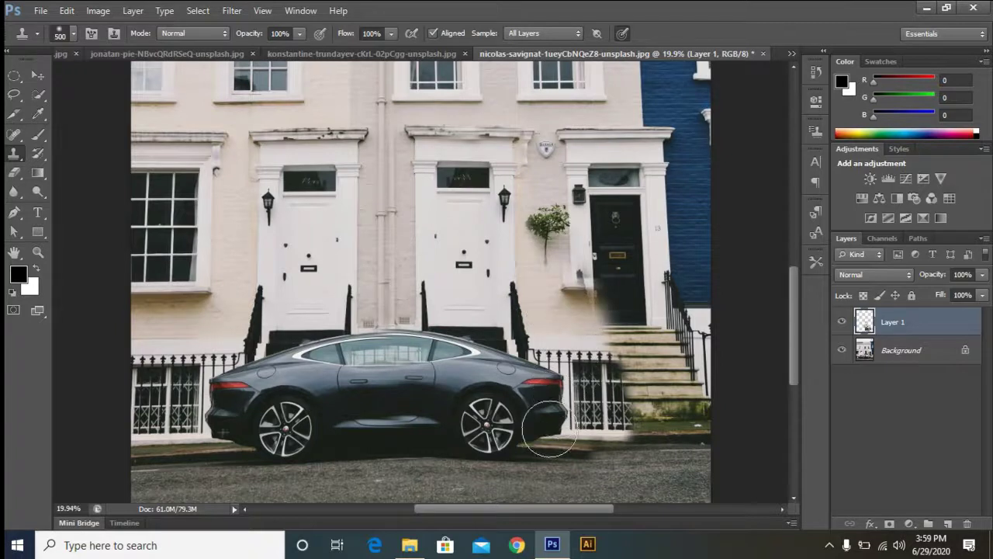
{"action": "left_click", "coordinate": [551, 258]}
Hide the background, erase the ragged outer edge of the cloned area on Layer 1 with a 150 px Eraser, and show the background again.
{"action": "left_click", "coordinate": [842, 350]}
{"action": "left_click", "coordinate": [14, 172]}
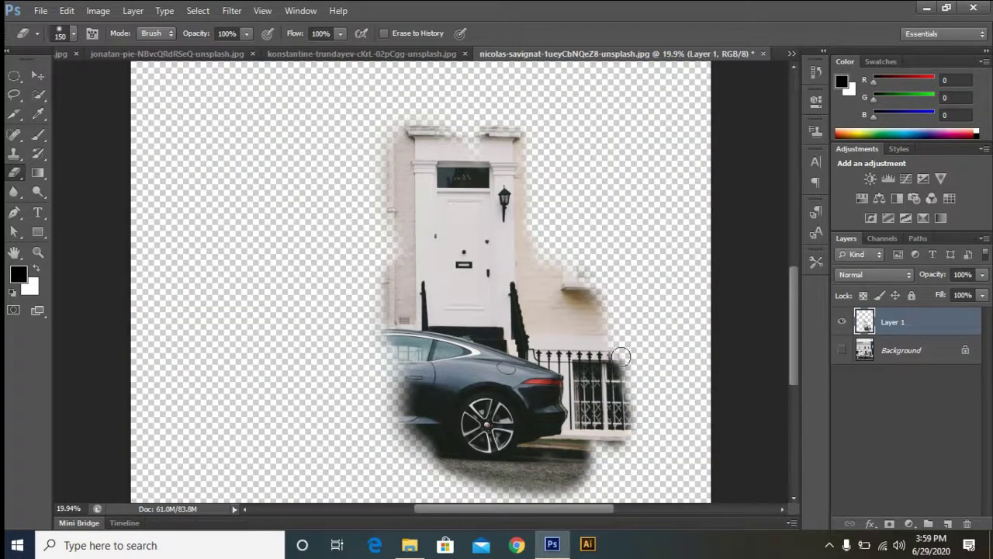
{"action": "mouse_move", "coordinate": [621, 356]}
{"action": "left_mouse_down"}
{"action": "mouse_move", "coordinate": [623, 482]}
{"action": "mouse_move", "coordinate": [628, 298]}
{"action": "mouse_move", "coordinate": [603, 505]}
{"action": "mouse_move", "coordinate": [448, 500]}
{"action": "mouse_move", "coordinate": [621, 499]}
{"action": "mouse_move", "coordinate": [419, 501]}
{"action": "left_mouse_up"}
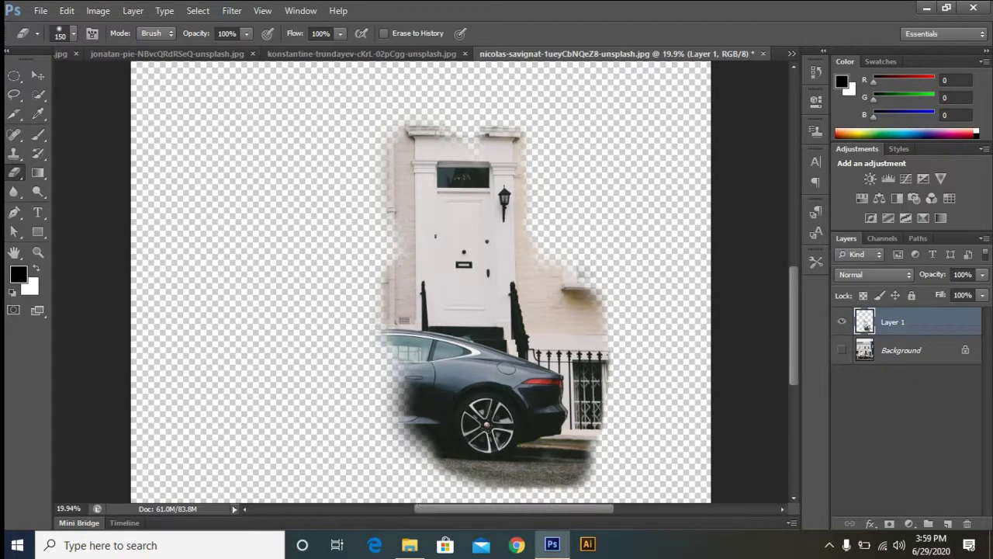
{"action": "left_click", "coordinate": [842, 350]}
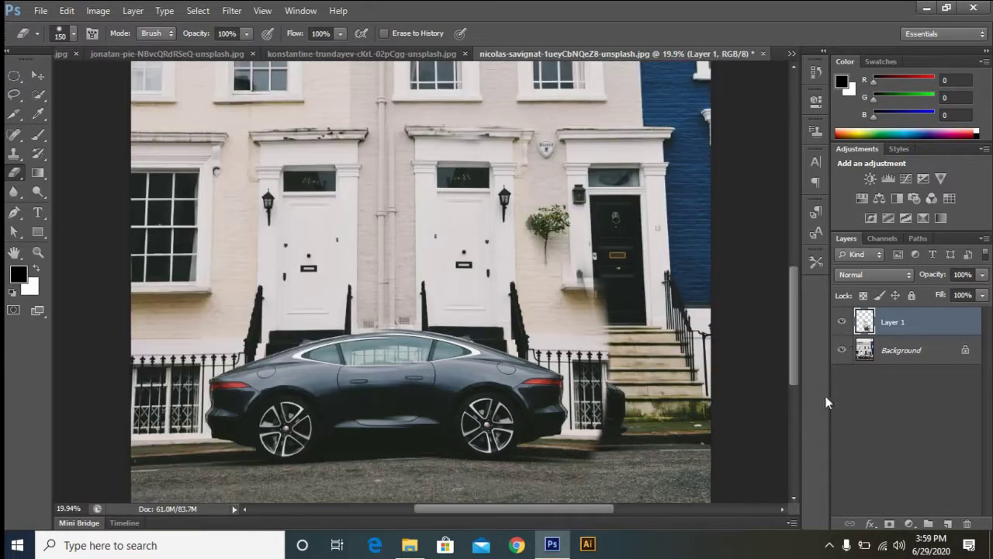
Erase the cloned wall on Layer 1 along the black door's stair railing and the edge of the steps.
{"action": "mouse_move", "coordinate": [571, 275]}
{"action": "left_mouse_down"}
{"action": "mouse_move", "coordinate": [594, 332]}
{"action": "mouse_move", "coordinate": [595, 292]}
{"action": "mouse_move", "coordinate": [610, 358]}
{"action": "mouse_move", "coordinate": [612, 329]}
{"action": "mouse_move", "coordinate": [598, 498]}
{"action": "mouse_move", "coordinate": [578, 433]}
{"action": "mouse_move", "coordinate": [574, 451]}
{"action": "mouse_move", "coordinate": [592, 451]}
{"action": "mouse_move", "coordinate": [562, 461]}
{"action": "left_mouse_up"}
{"action": "key", "text": "ctrl+z"}
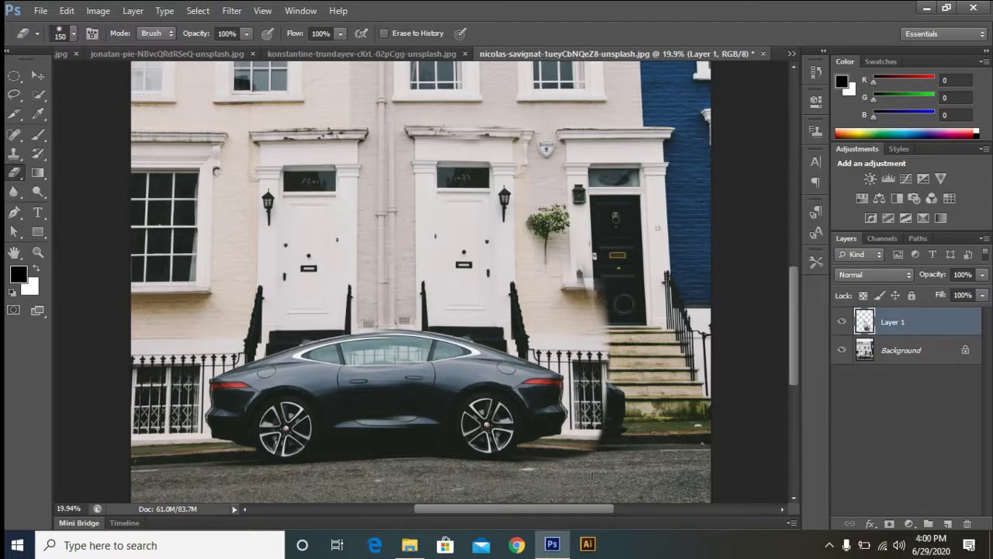
{"action": "left_click_drag", "start_coordinate": [587, 266], "coordinate": [623, 362]}
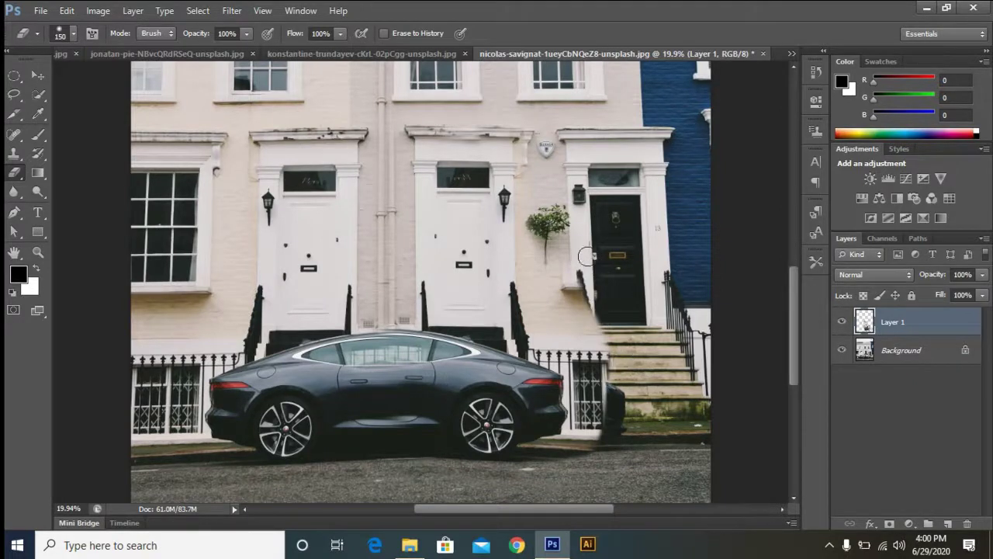
{"action": "mouse_move", "coordinate": [586, 257]}
{"action": "left_mouse_down"}
{"action": "mouse_move", "coordinate": [605, 307]}
{"action": "mouse_move", "coordinate": [609, 360]}
{"action": "mouse_move", "coordinate": [593, 285]}
{"action": "mouse_move", "coordinate": [607, 341]}
{"action": "mouse_move", "coordinate": [605, 463]}
{"action": "left_mouse_up"}
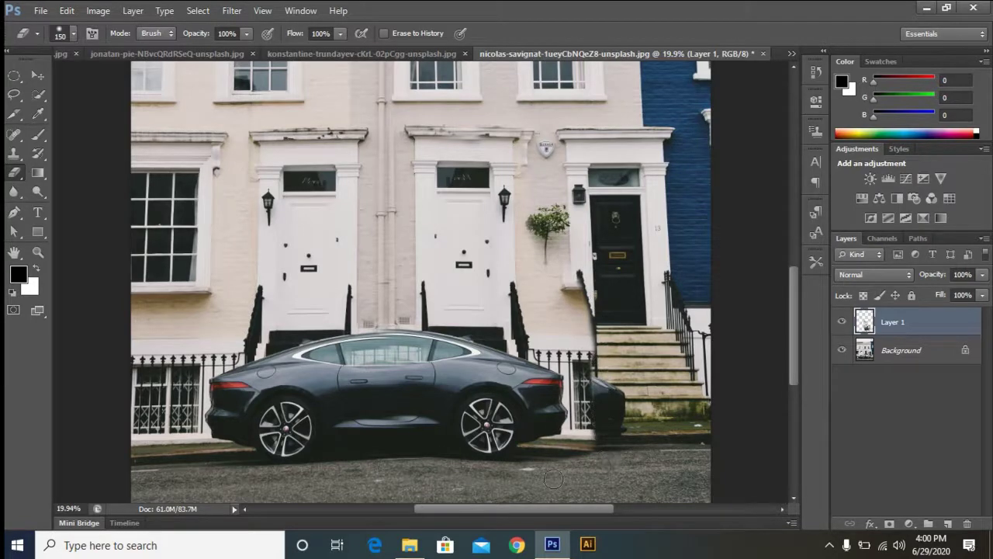
Show the Clone Source settings and sample the parked car as the clone source with the Clone Stamp on the Background layer.
{"action": "mouse_move", "coordinate": [559, 326]}
{"action": "left_mouse_down"}
{"action": "mouse_move", "coordinate": [581, 409]}
{"action": "mouse_move", "coordinate": [590, 333]}
{"action": "left_mouse_up"}
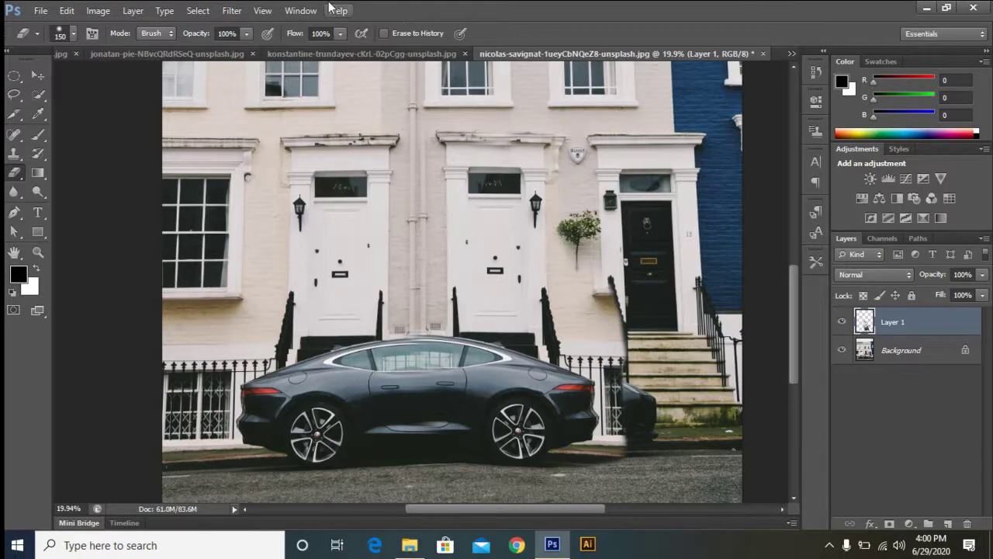
{"action": "left_click", "coordinate": [300, 10]}
{"action": "mouse_move", "coordinate": [338, 10]}
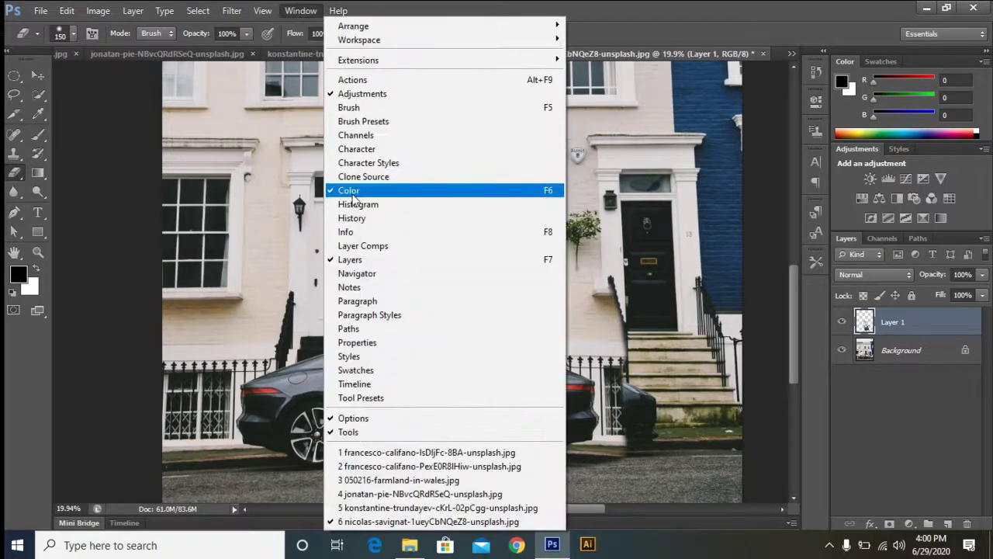
{"action": "left_click", "coordinate": [355, 177]}
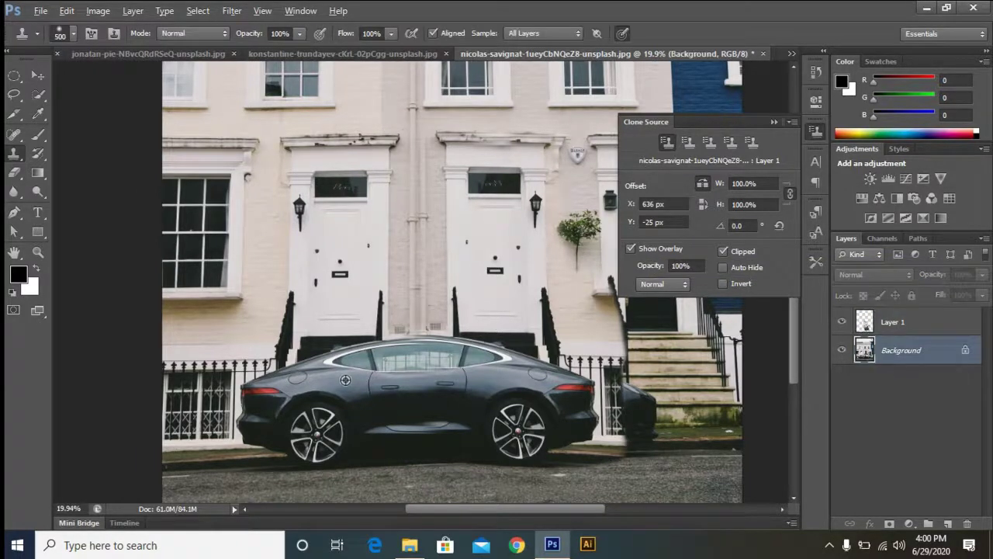
{"action": "left_click", "coordinate": [345, 308], "text": "alt"}
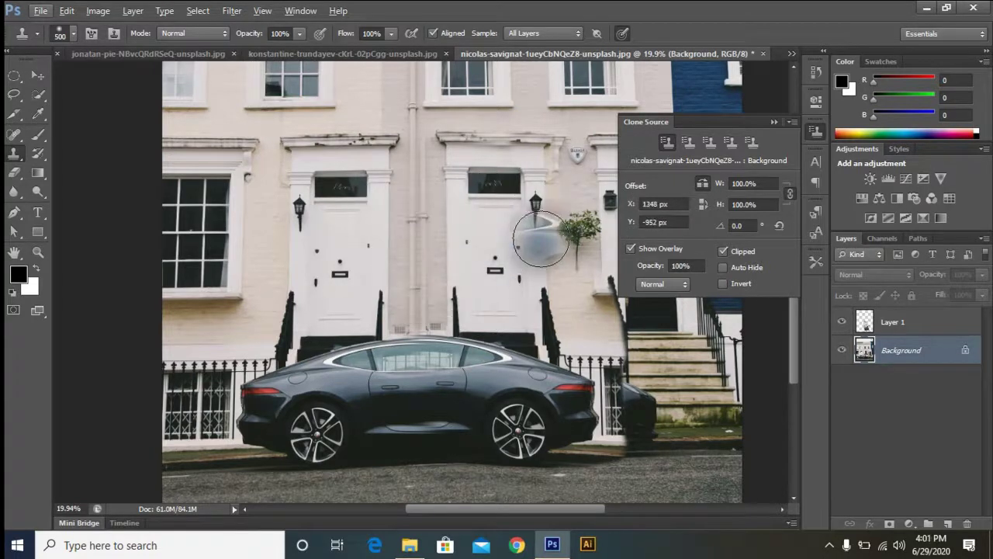
Compare the clone preview by switching Show Overlay off and back on, and Clipped off and back on.
{"action": "left_click", "coordinate": [643, 253]}
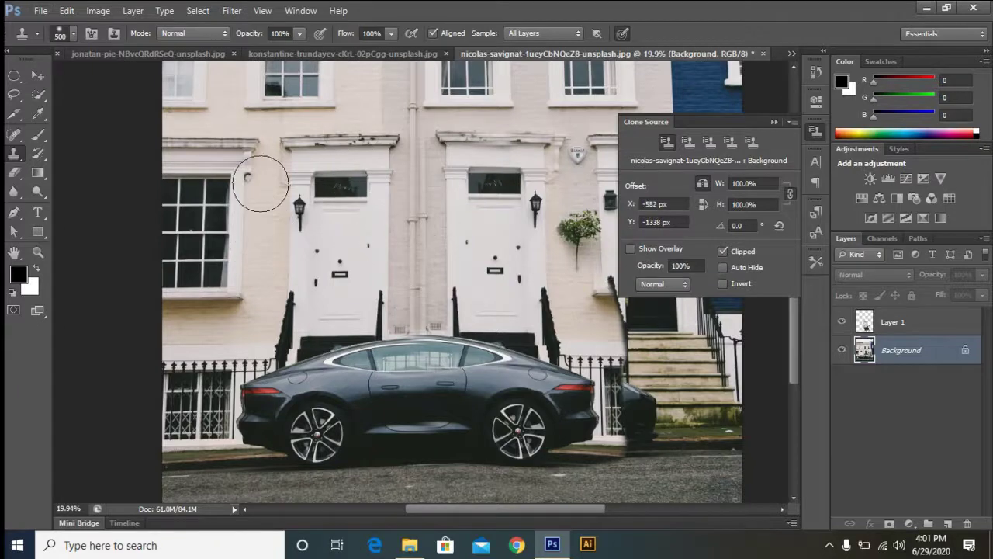
{"action": "left_click", "coordinate": [675, 251]}
{"action": "scroll", "coordinate": [474, 244], "scroll_direction": "down", "scroll_amount": 1}
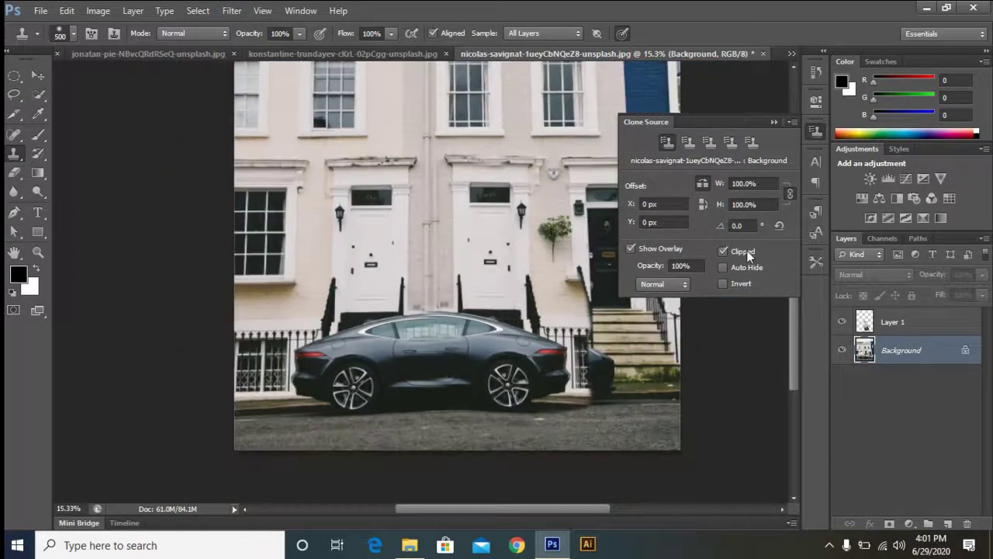
{"action": "left_click", "coordinate": [744, 250]}
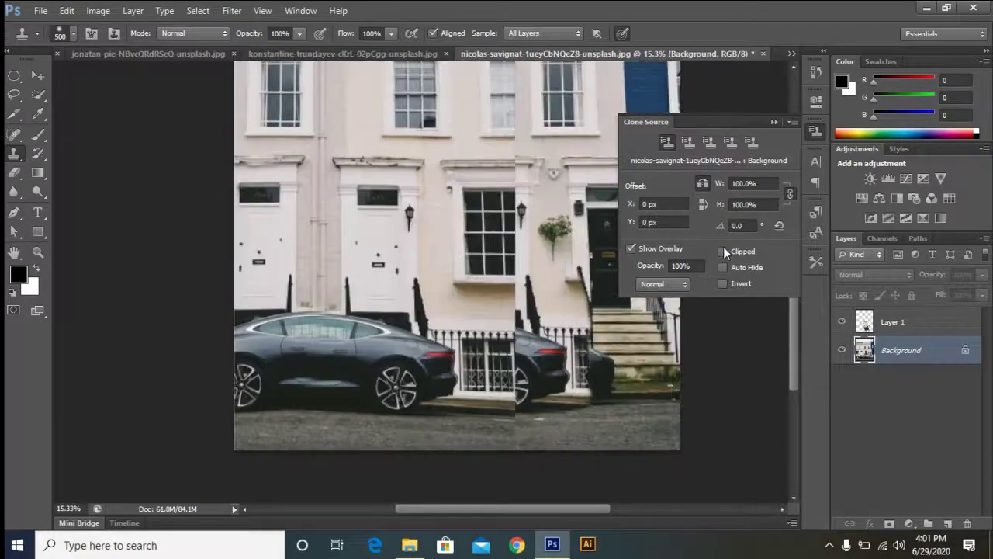
{"action": "left_click", "coordinate": [722, 251]}
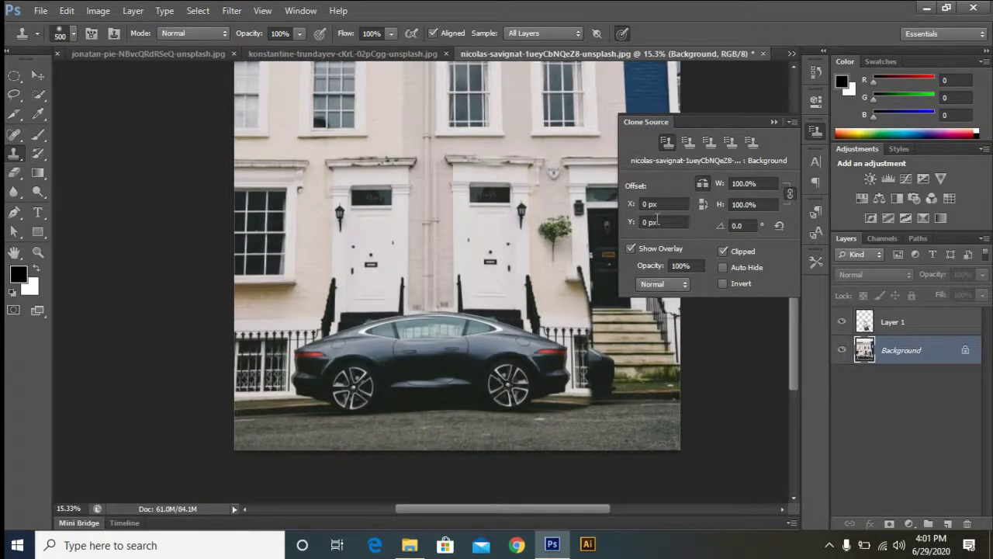